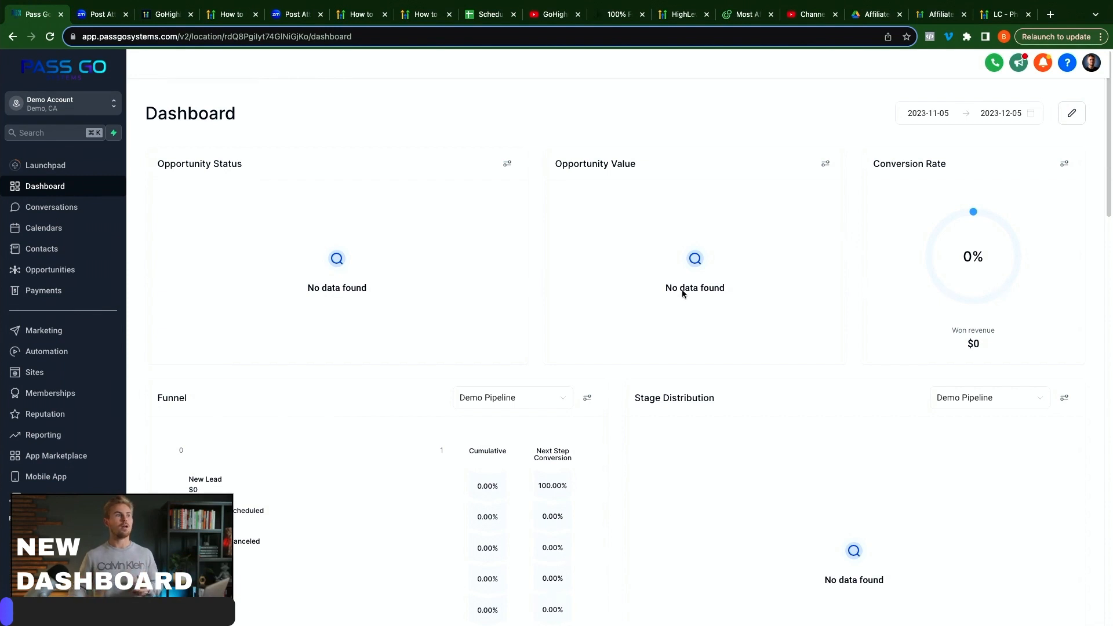
- Put the dashboard into edit mode and start adding a new widget
scroll(628, 350, "down", 2)
scroll(640, 365, "down", 1)
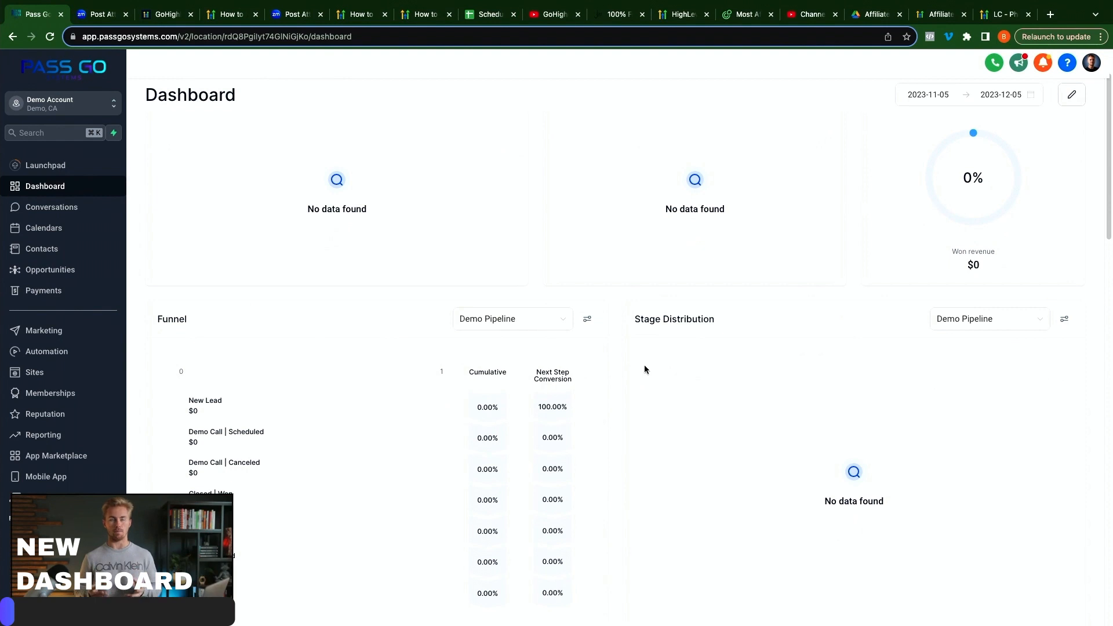
scroll(644, 366, "up", 3)
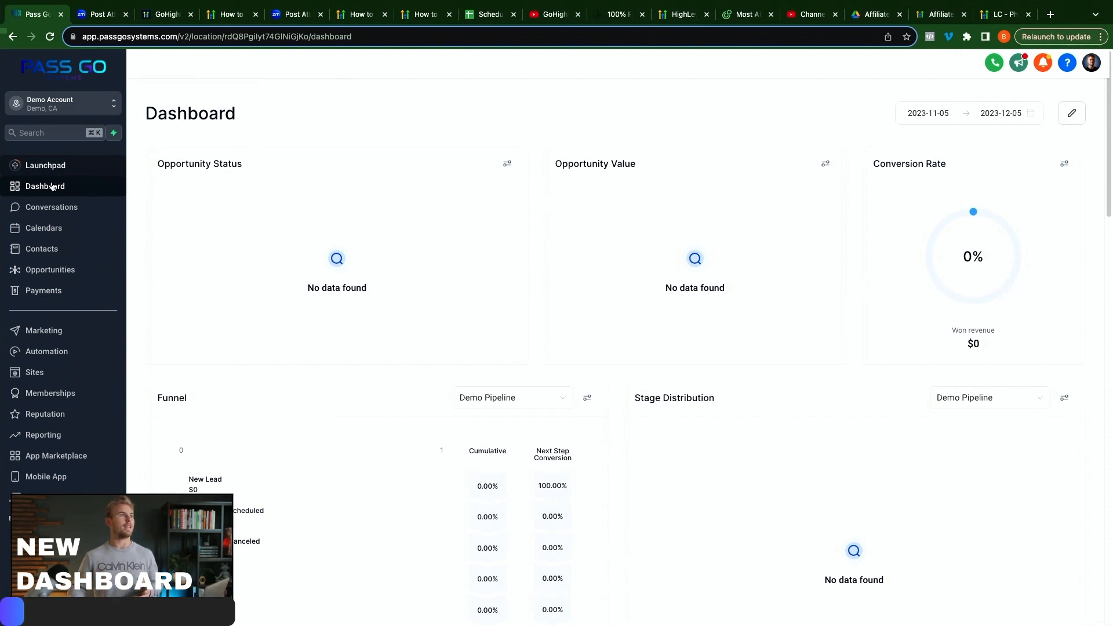
left_click(1073, 115)
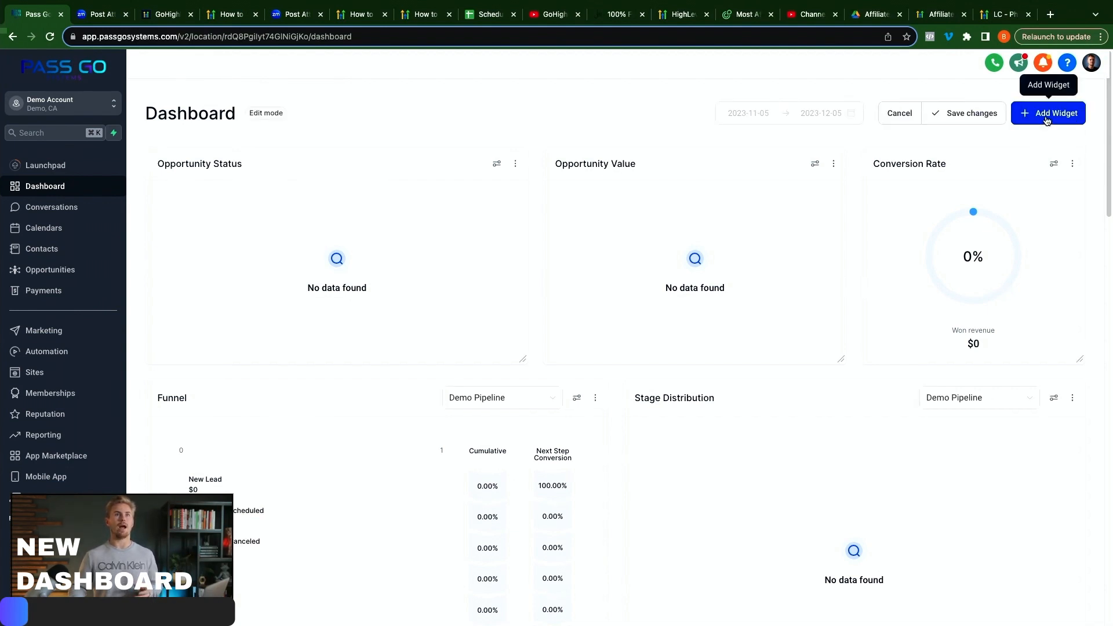
left_click(1047, 119)
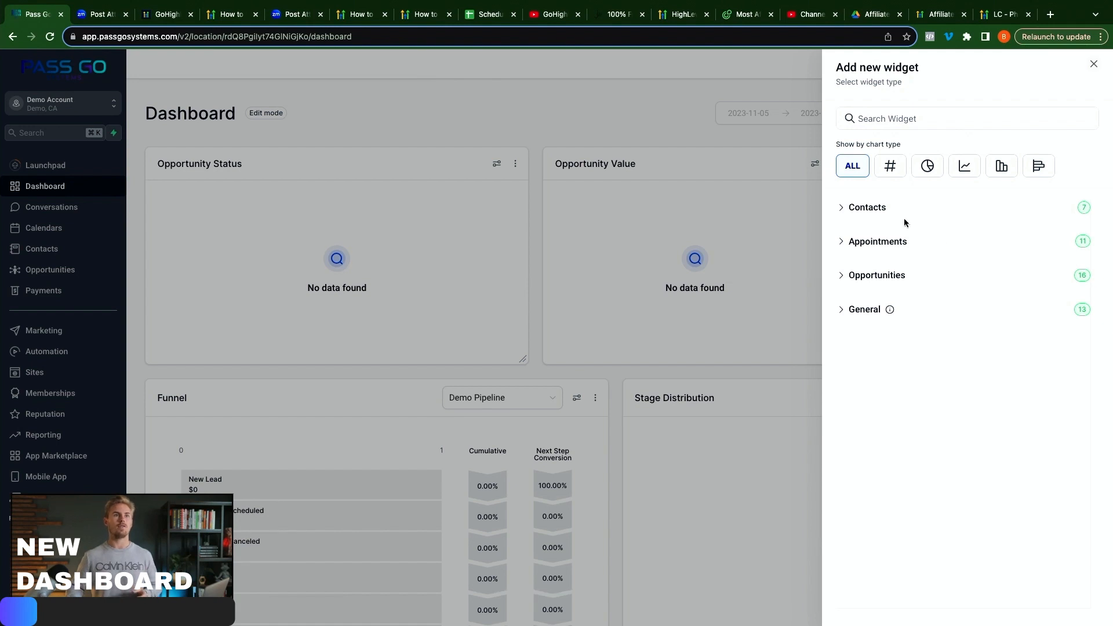
- Look through the Contacts and Appointments widget categories and select the Appointment Count widget
left_click(870, 211)
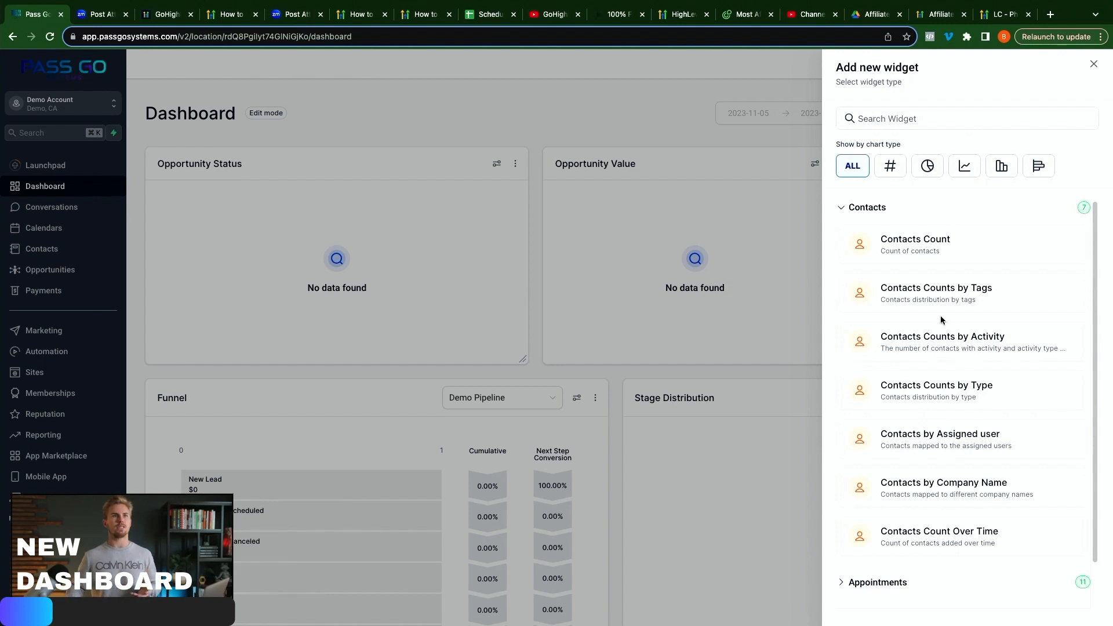
left_click(870, 210)
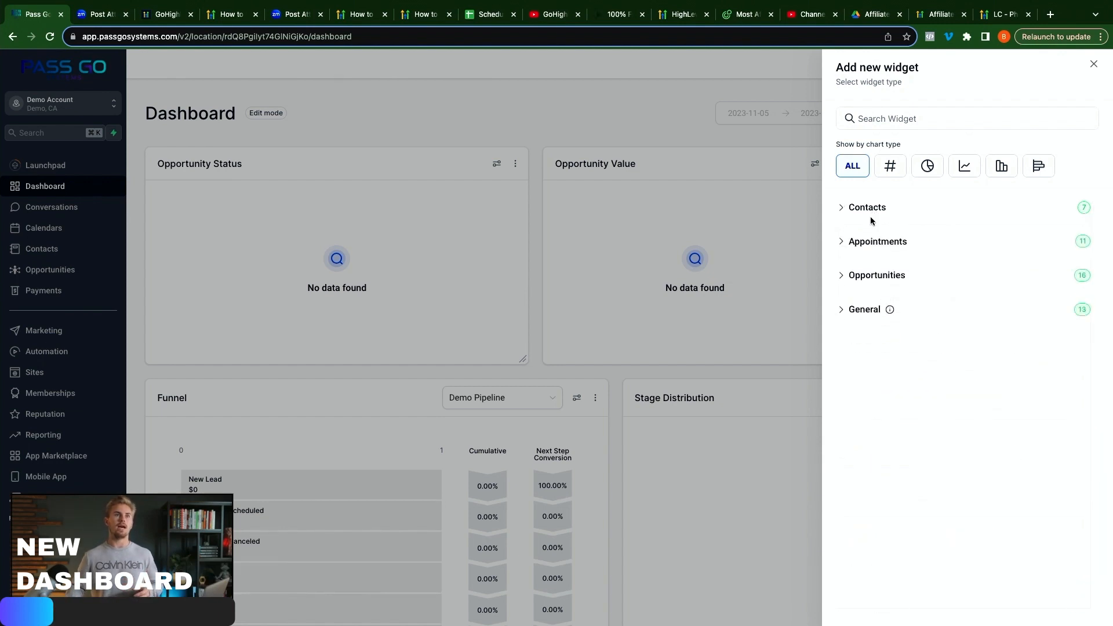
left_click(878, 244)
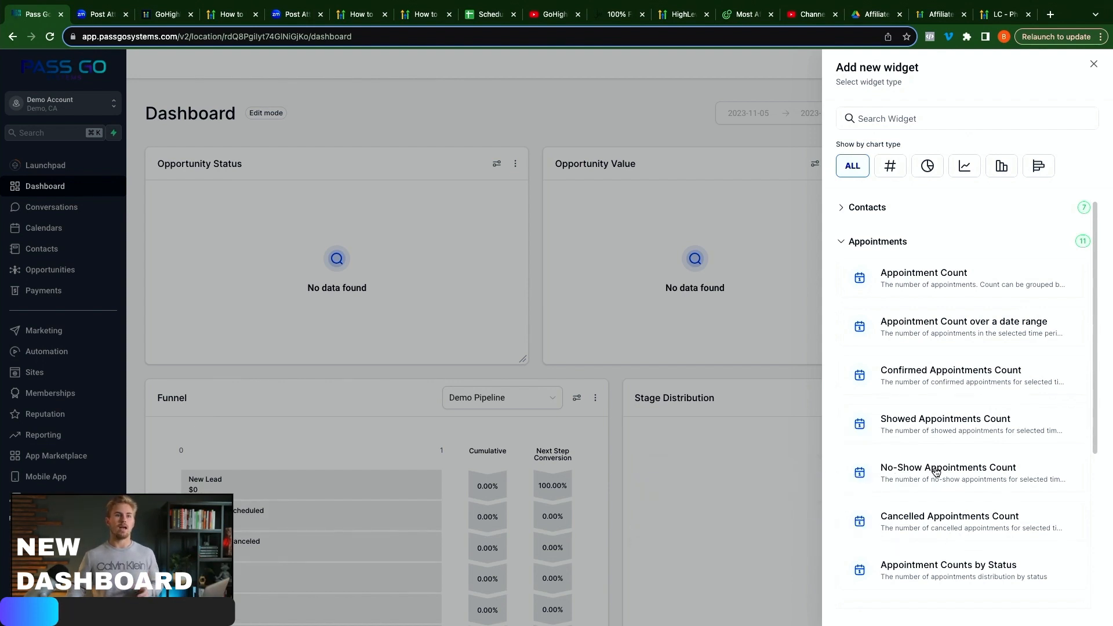
scroll(936, 473, "down", 2)
scroll(936, 473, "down", 5)
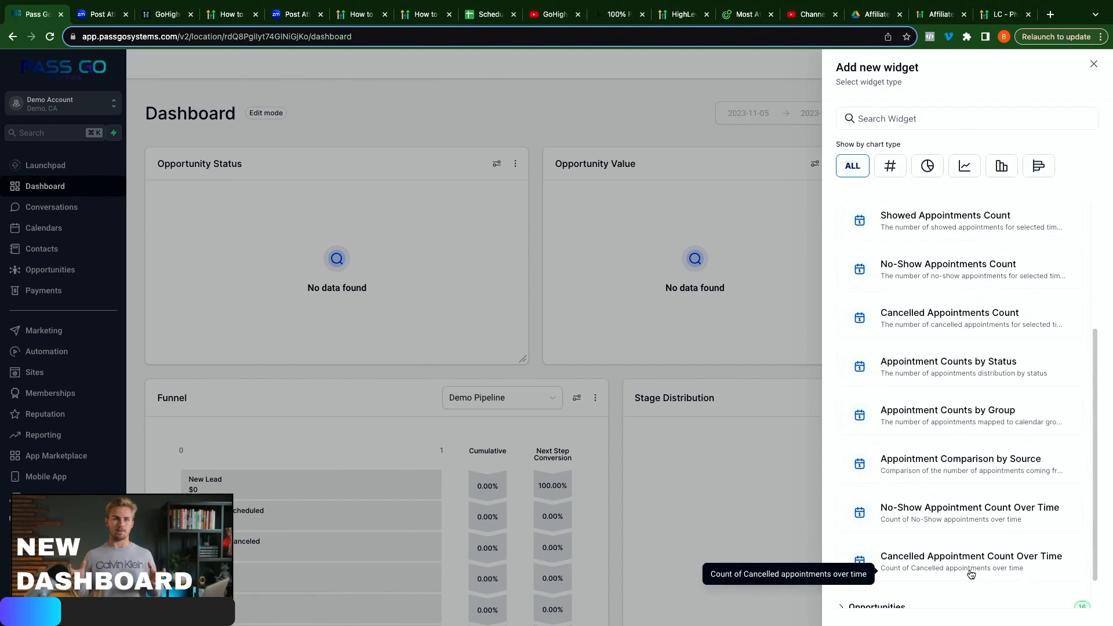
scroll(956, 501, "up", 6)
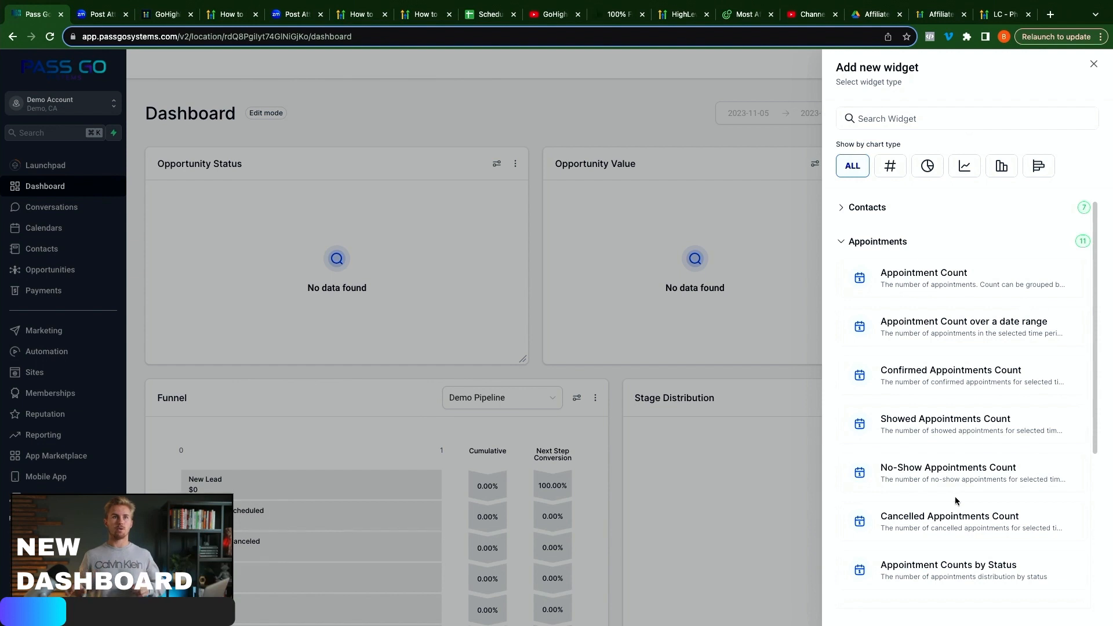
left_click(934, 280)
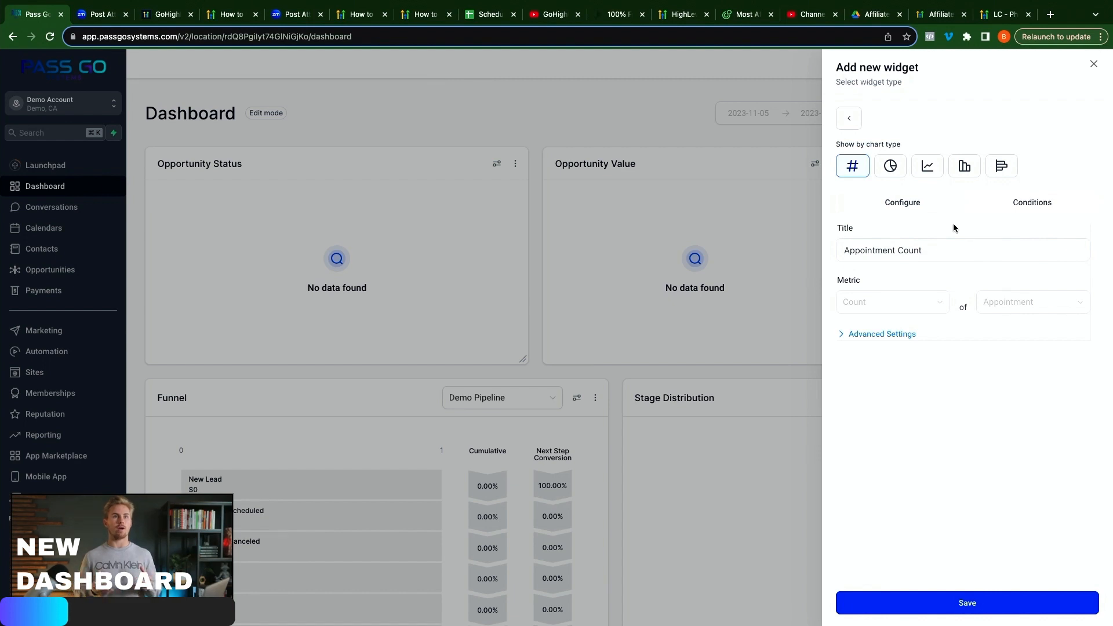
left_click(941, 250)
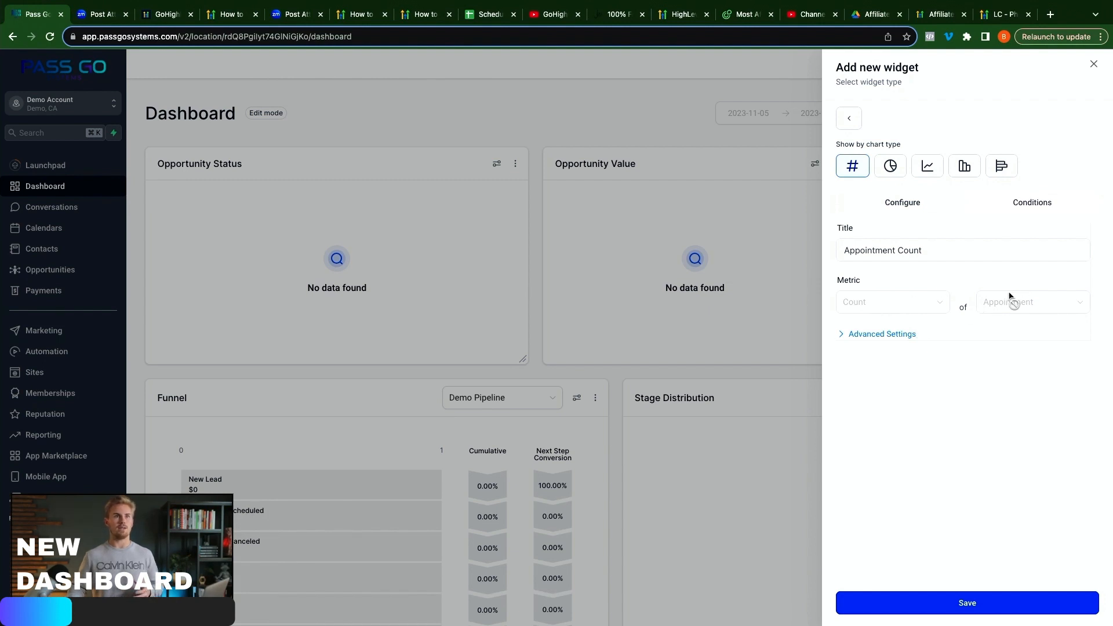
- Try the line chart type for the Appointment Count widget, check its View By options, and return to the numeric type
left_click(927, 170)
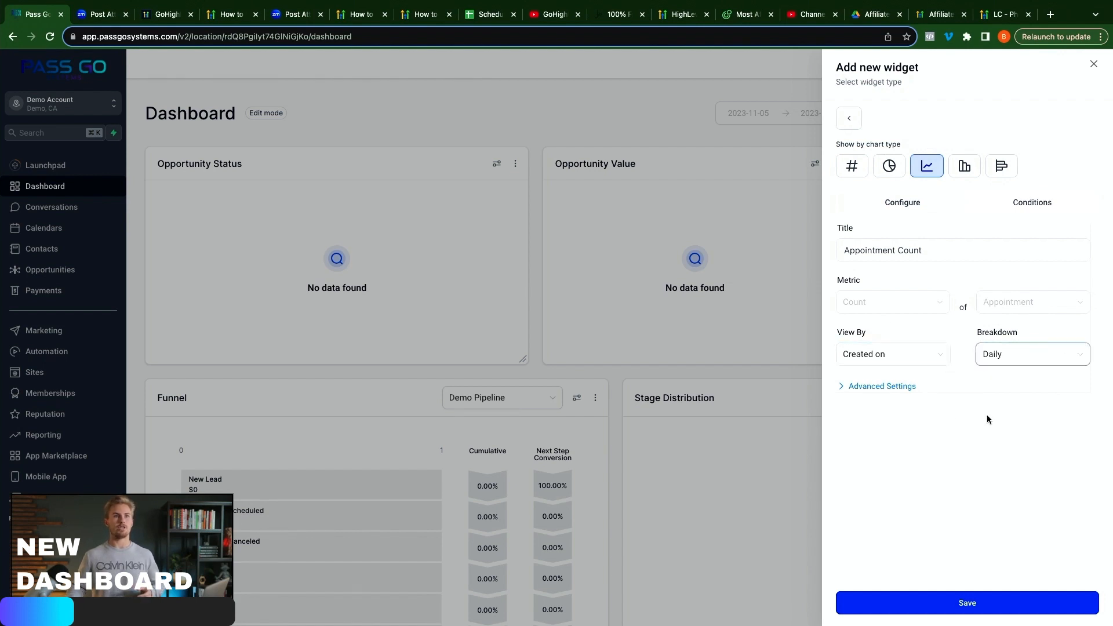
left_click(918, 362)
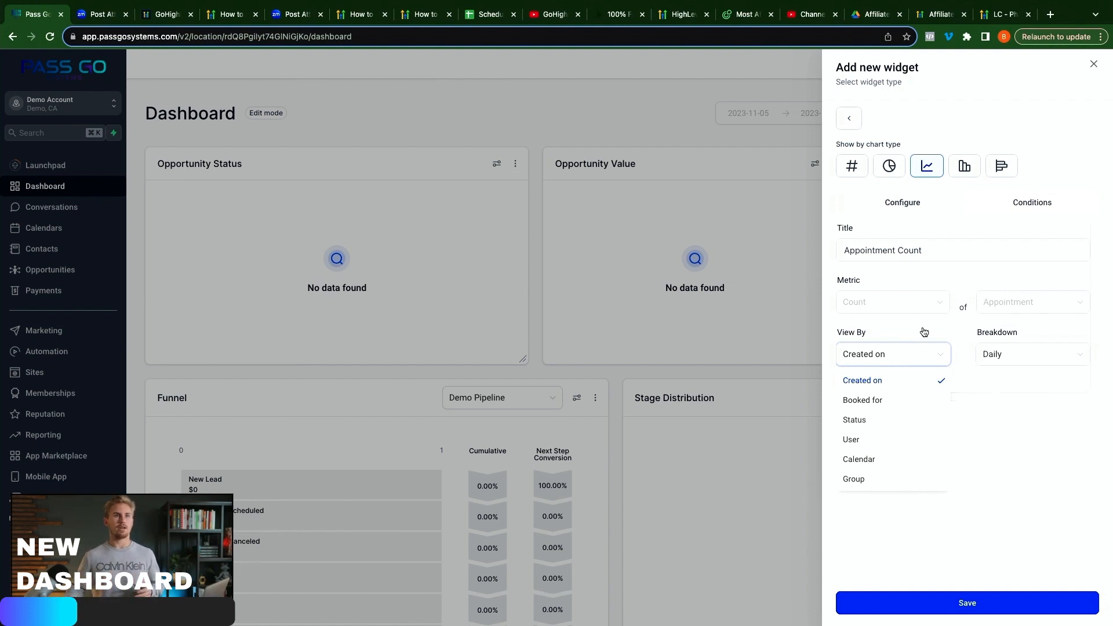
left_click(853, 170)
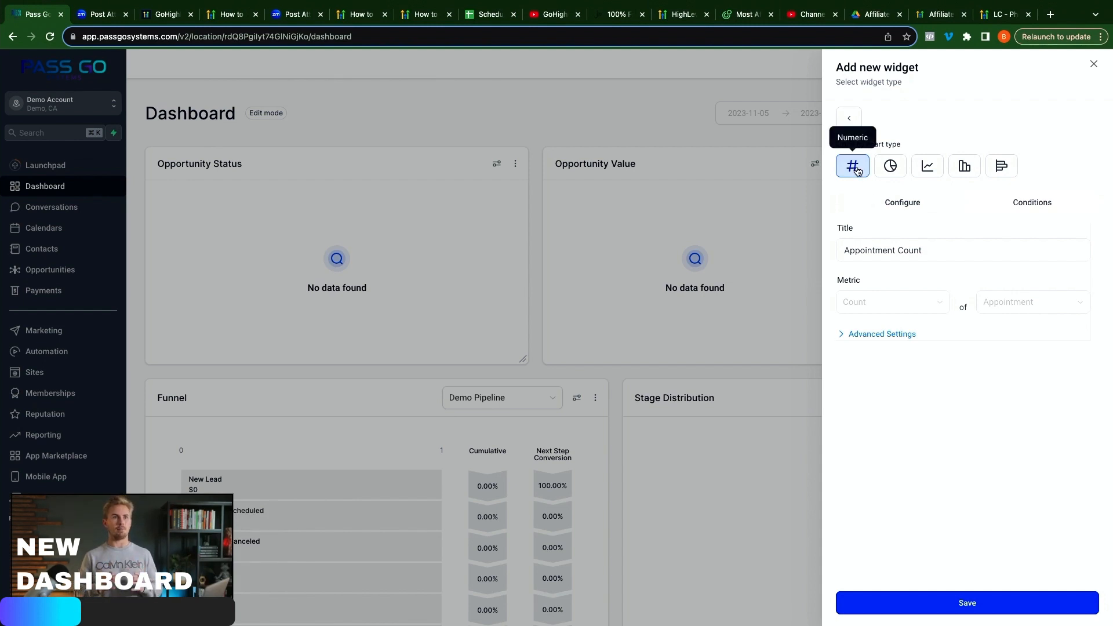
- Save the numeric Appointment Count widget with Created on as date property and the dashboard date range, and try resizing it on the dashboard
left_click(888, 335)
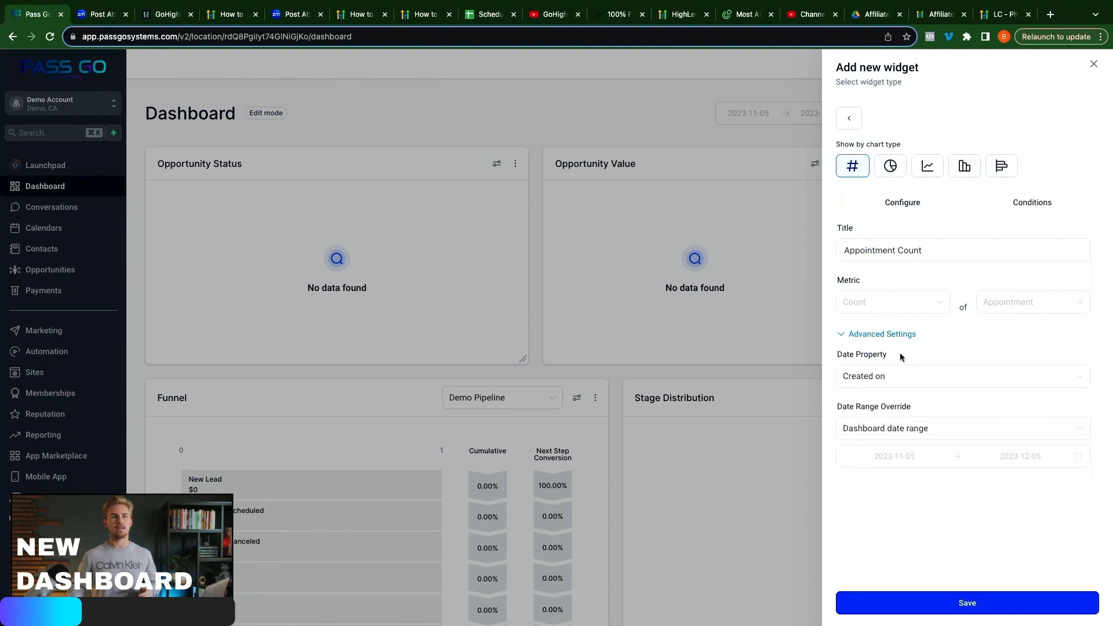
left_click(934, 379)
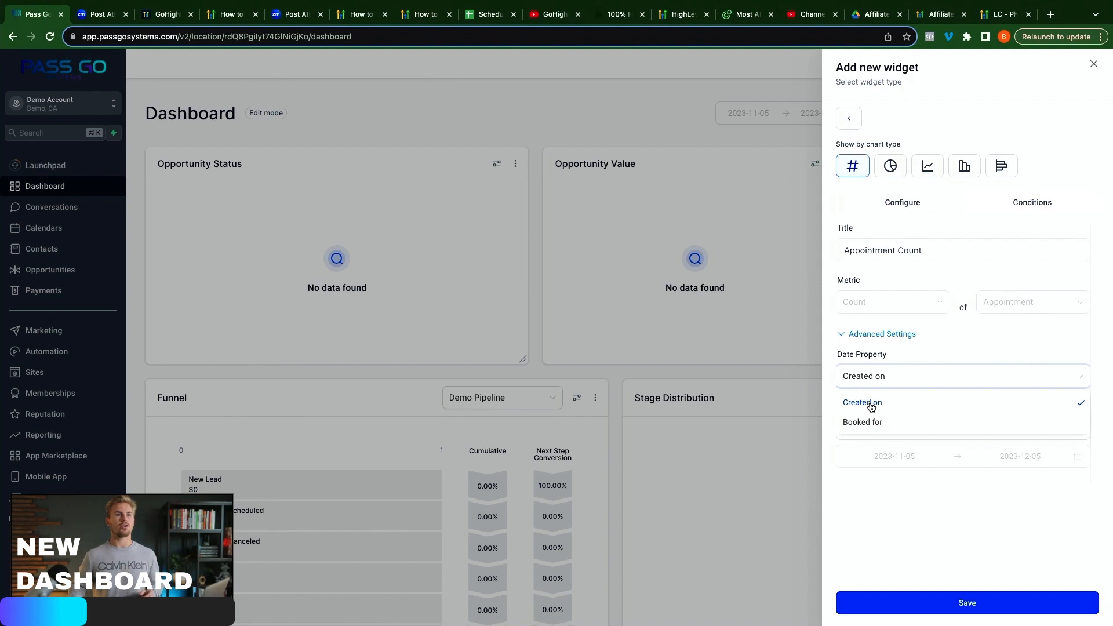
left_click(871, 408)
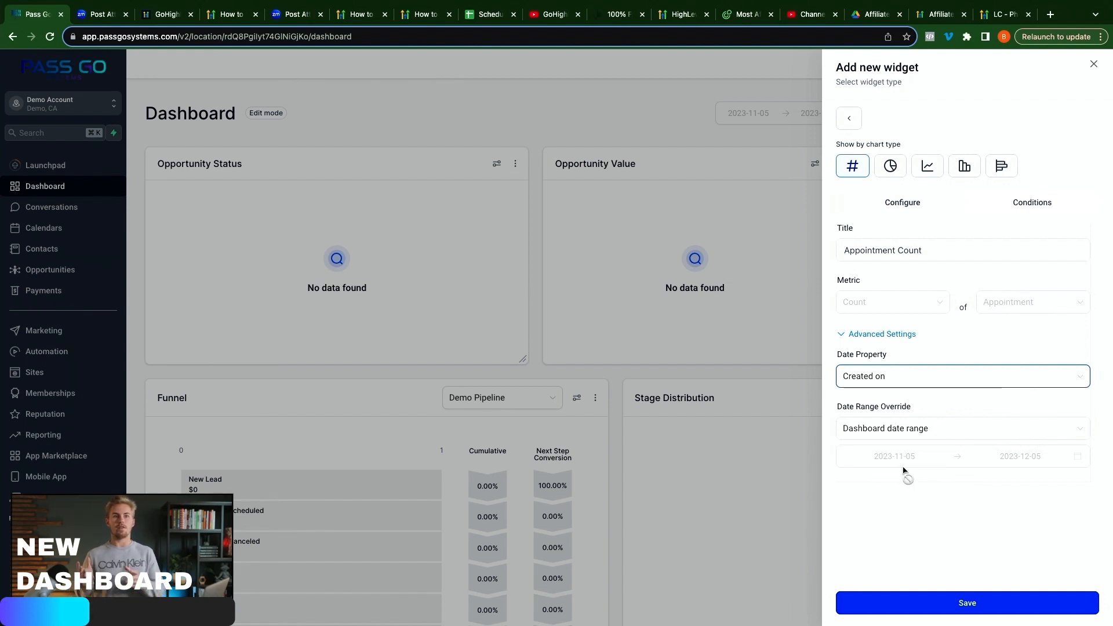
left_click(938, 429)
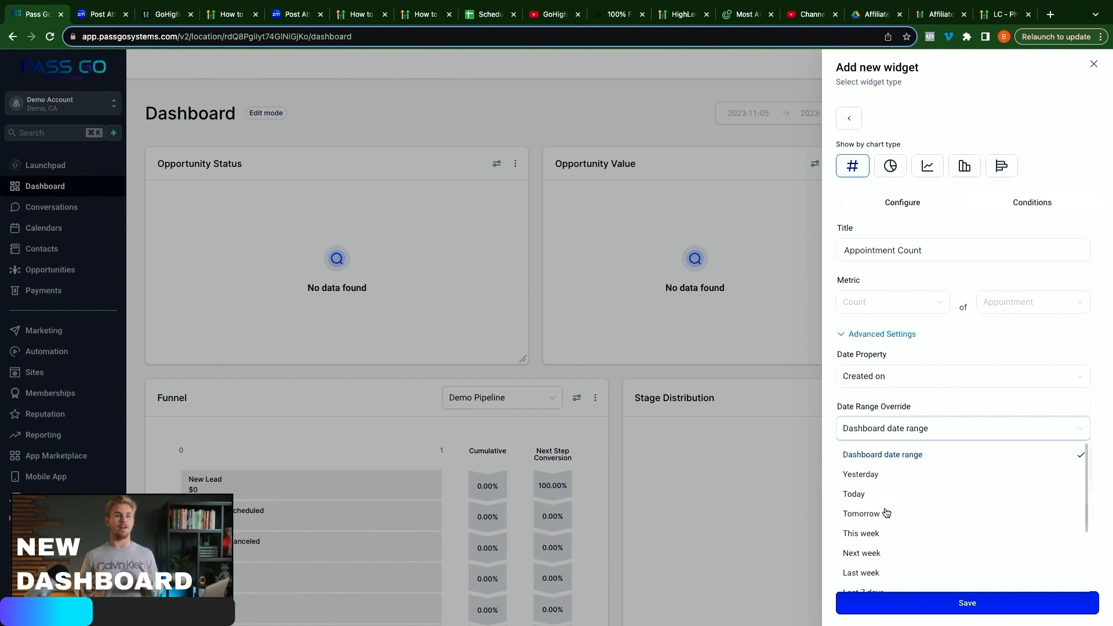
scroll(886, 512, "down", 1)
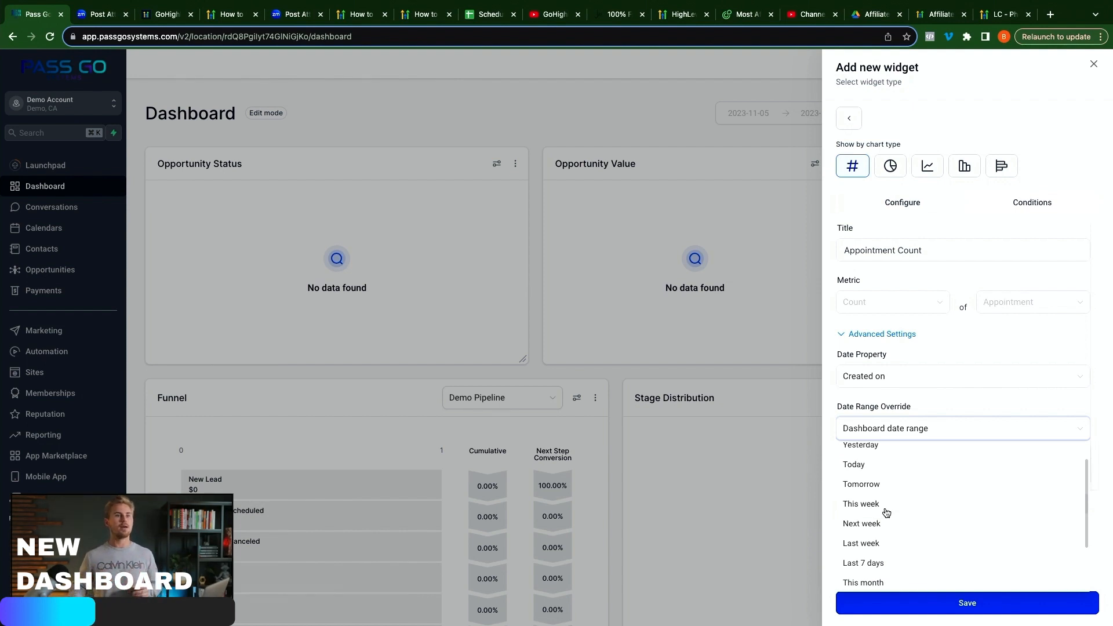
scroll(888, 490, "down", 1)
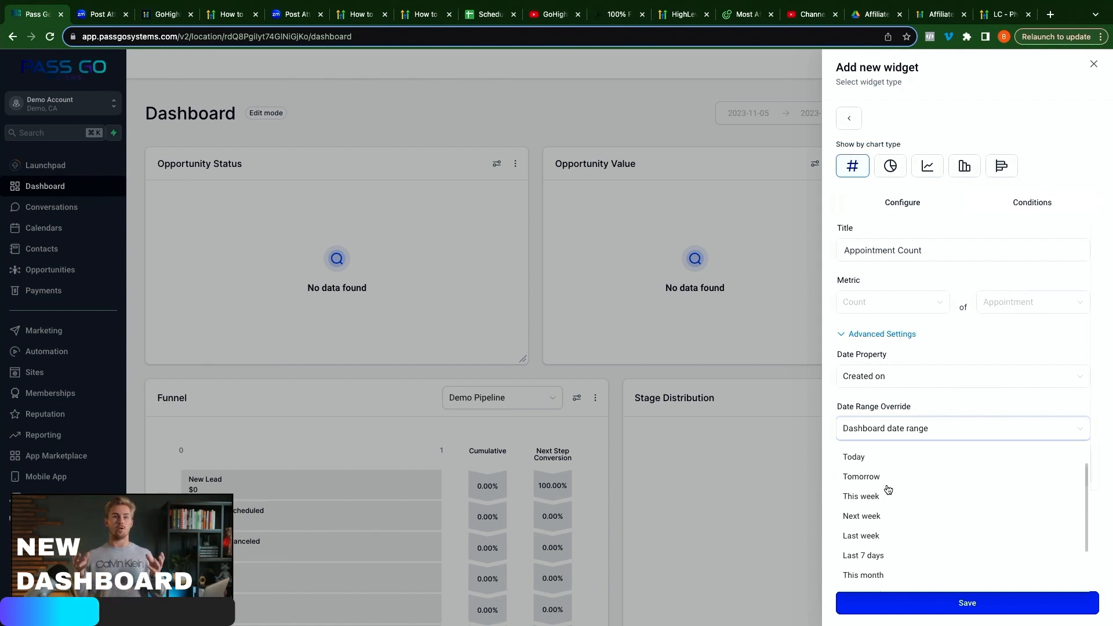
left_click(968, 403)
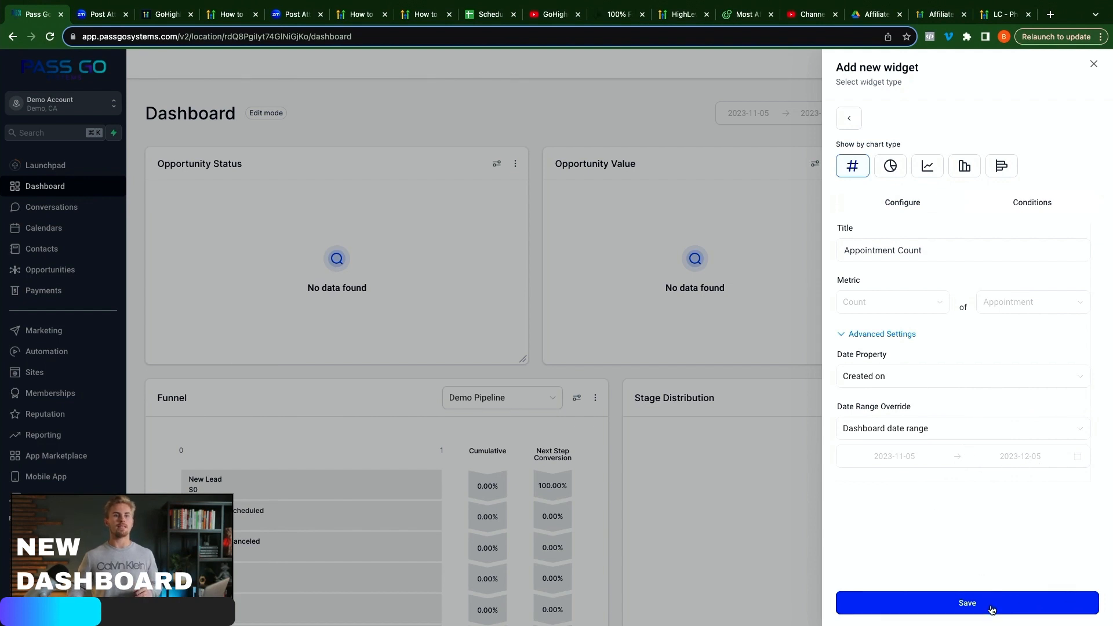
left_click(967, 603)
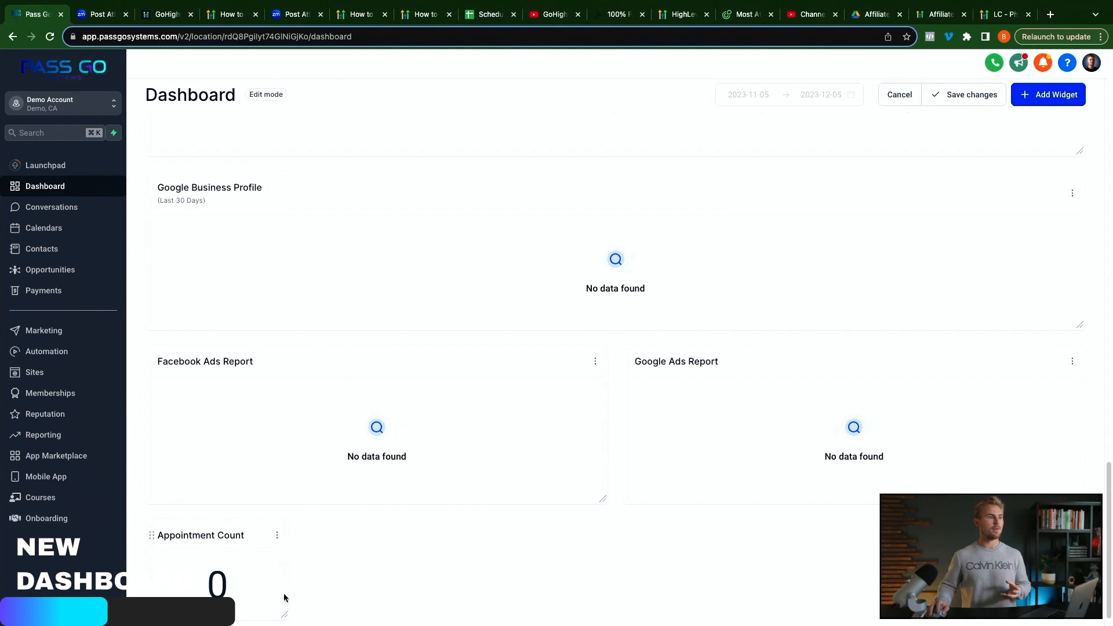
left_click_drag(288, 618, 242, 556)
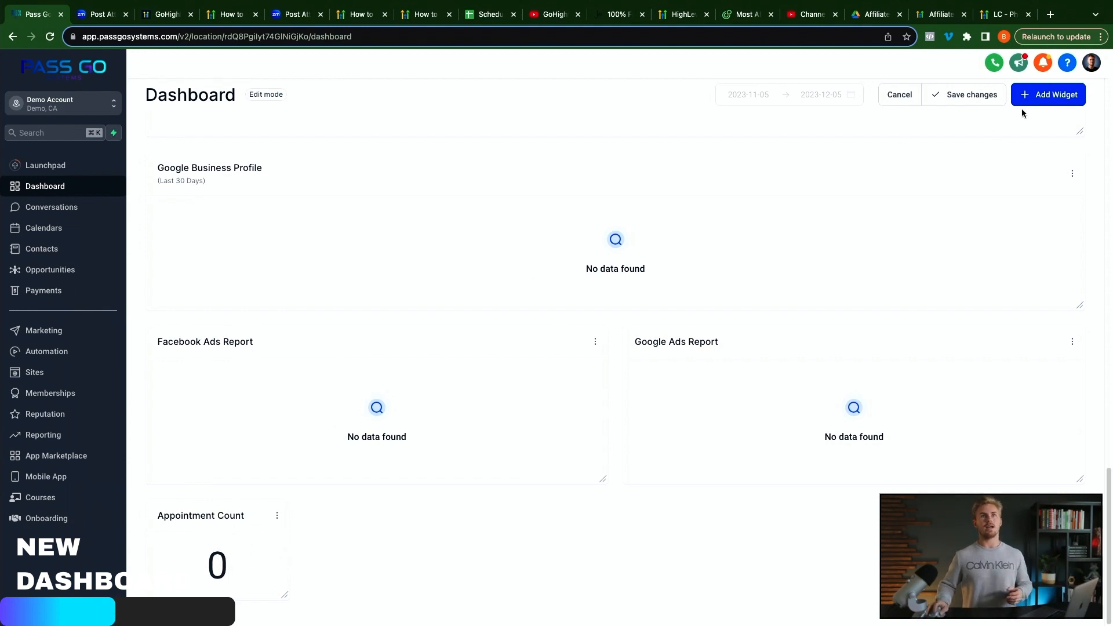
- Add a numeric Confirmed Appointments Count widget to the dashboard with its default settings
left_click(1061, 96)
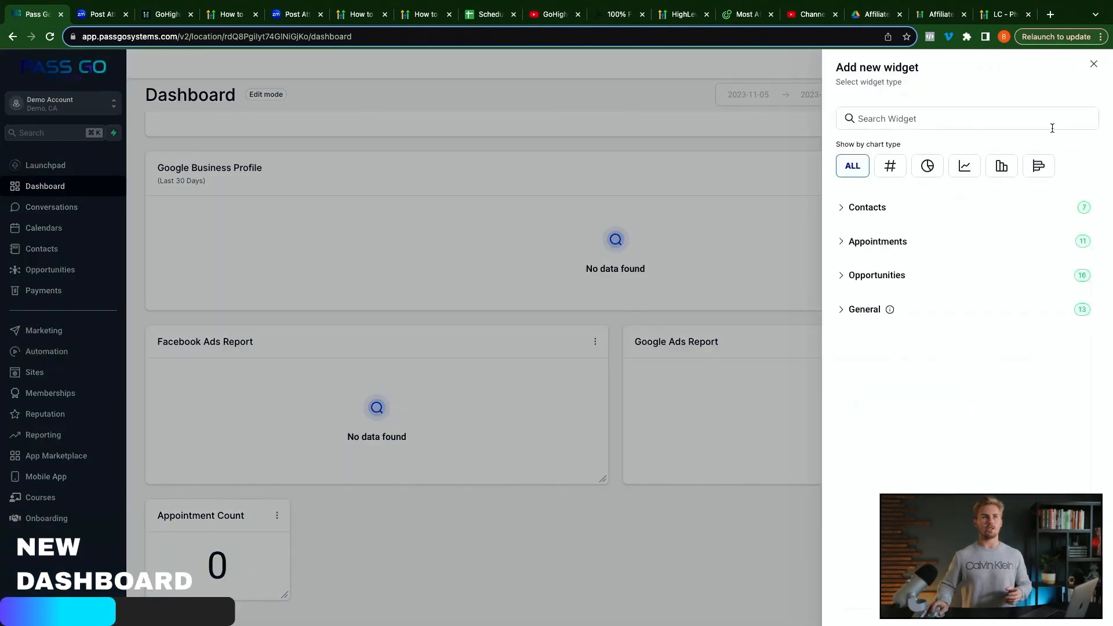
left_click(878, 242)
scroll(927, 290, "down", 1)
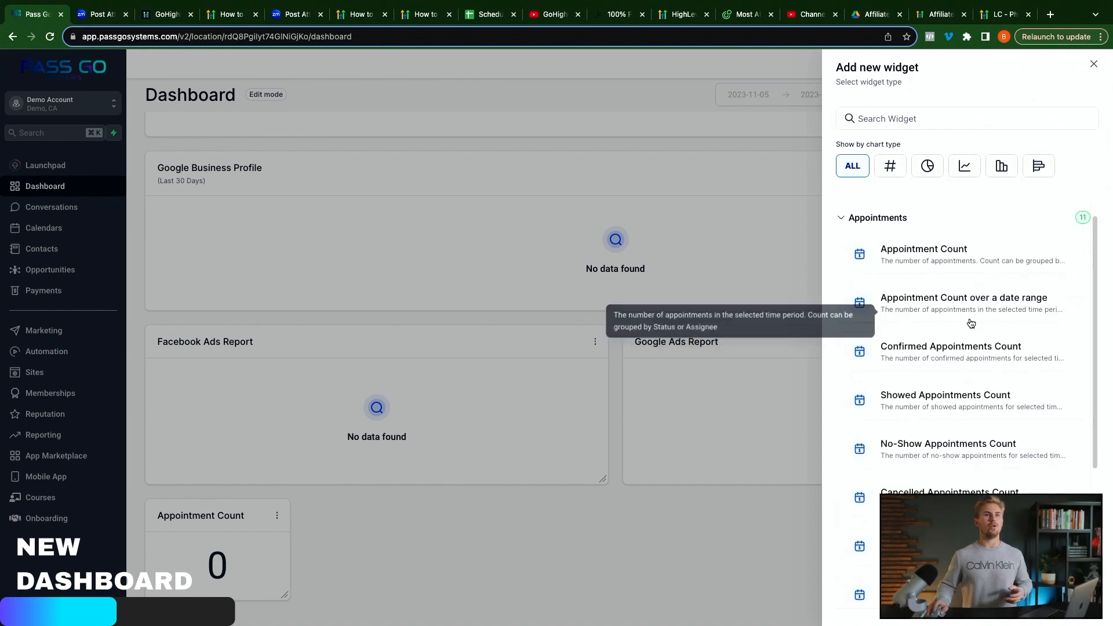
left_click(930, 361)
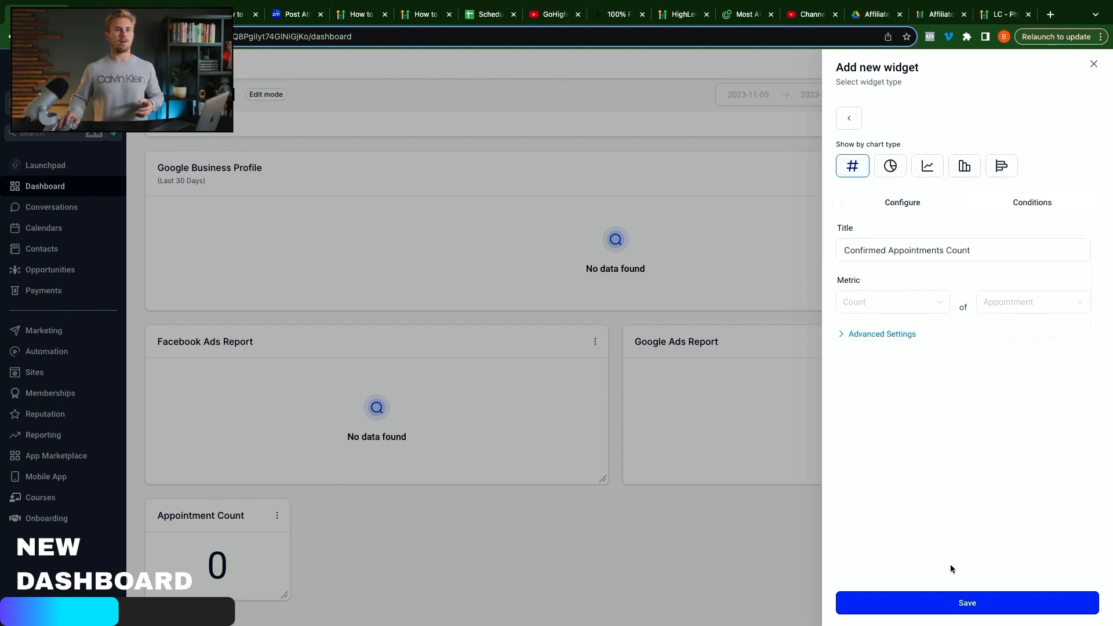
left_click(977, 604)
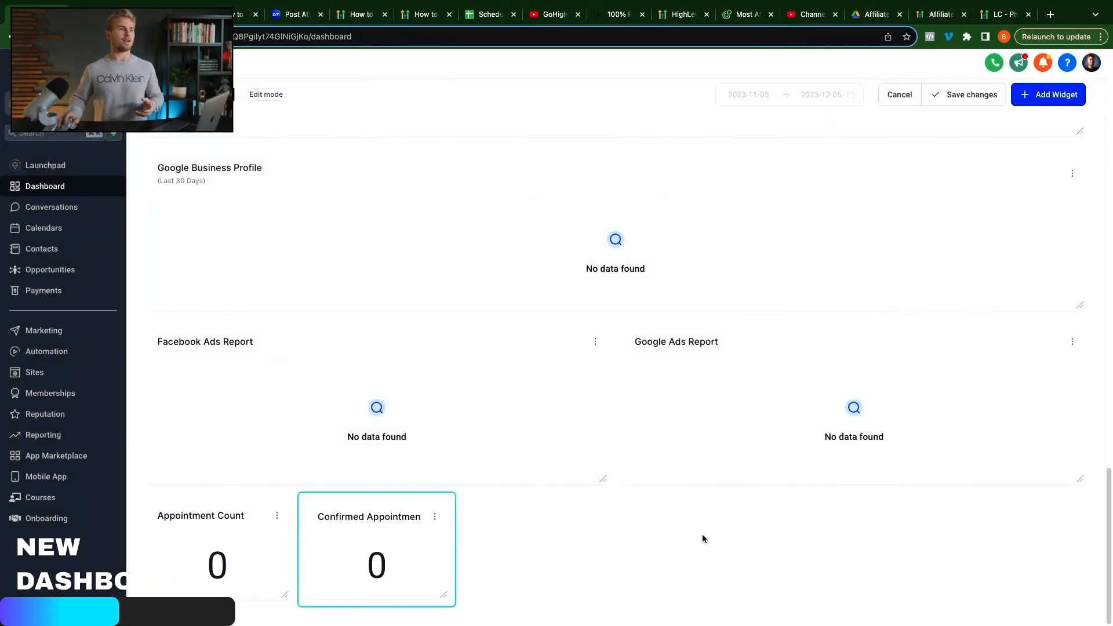
- Add a numeric Showed Appointments Count widget to the dashboard with its default settings
left_click(1024, 102)
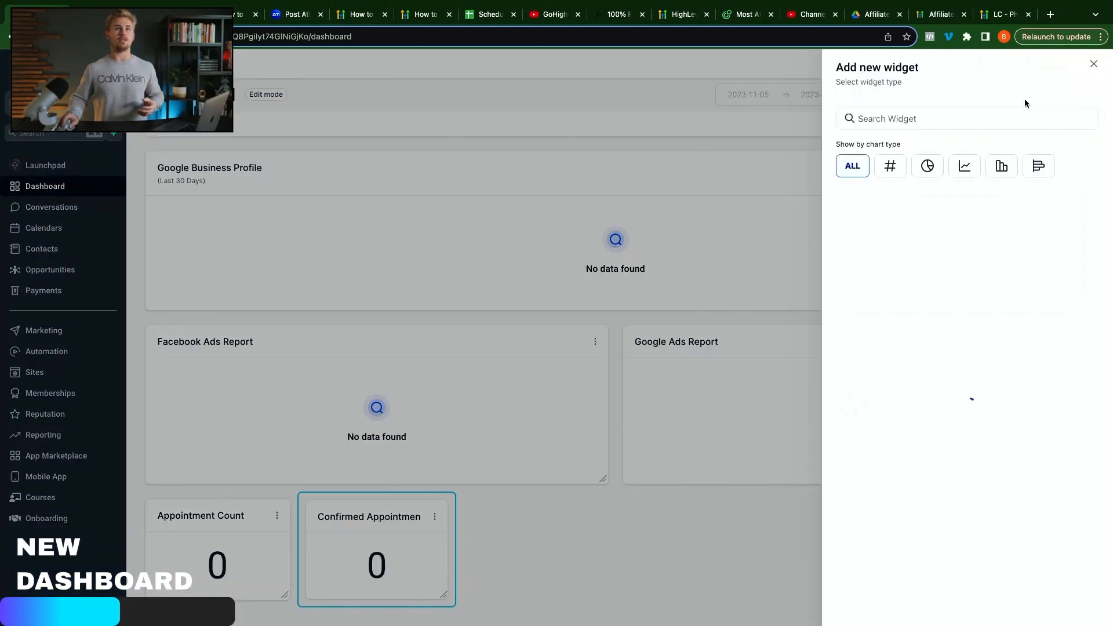
left_click(898, 242)
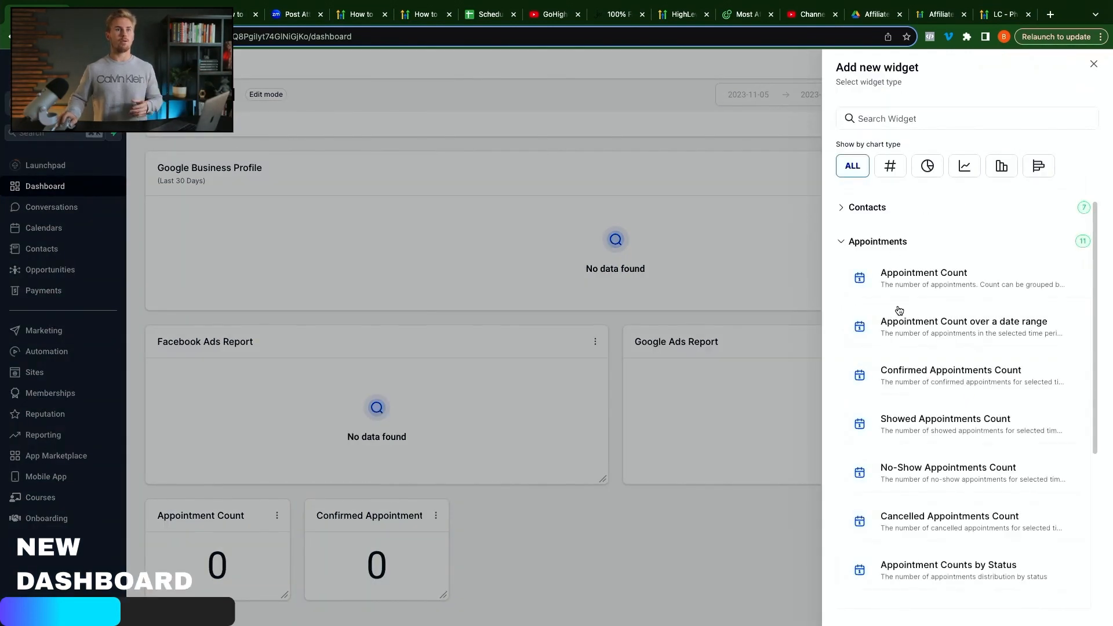
left_click(923, 426)
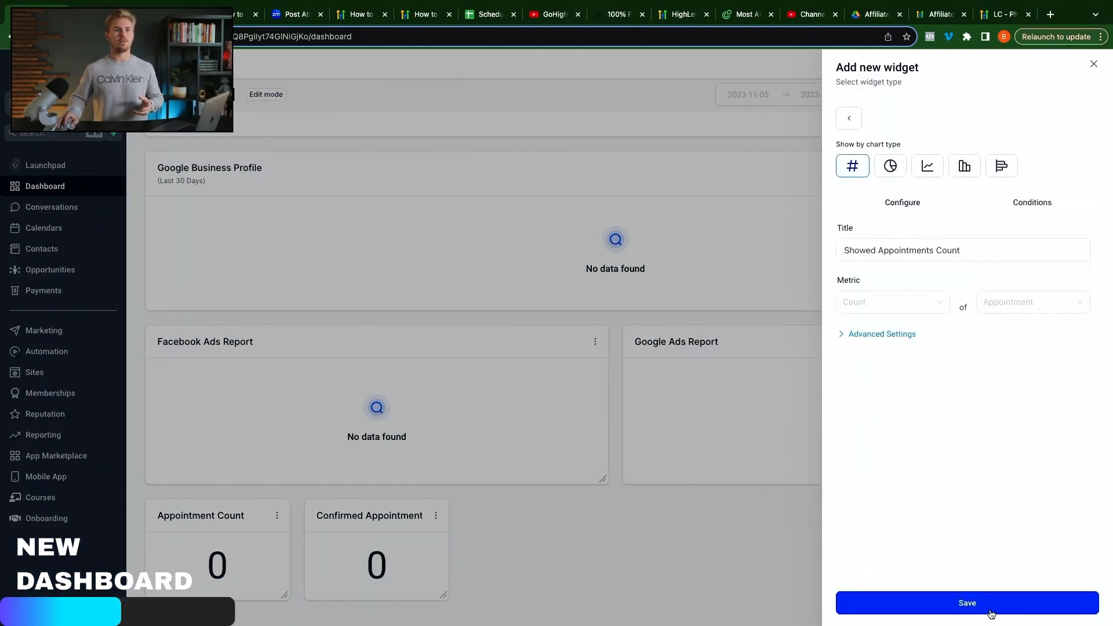
left_click(991, 614)
- Add numeric No-Show Appointments Count and Cancelled Appointments Count widgets to the dashboard with their default settings
left_click(937, 429)
left_click(973, 604)
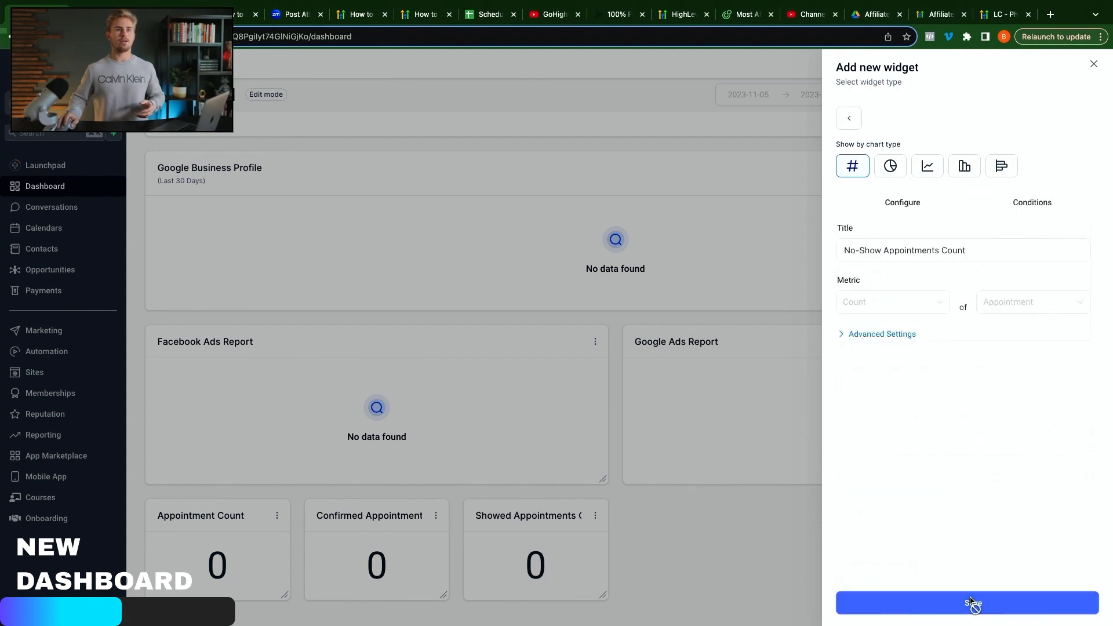
left_click(945, 494)
left_click(967, 604)
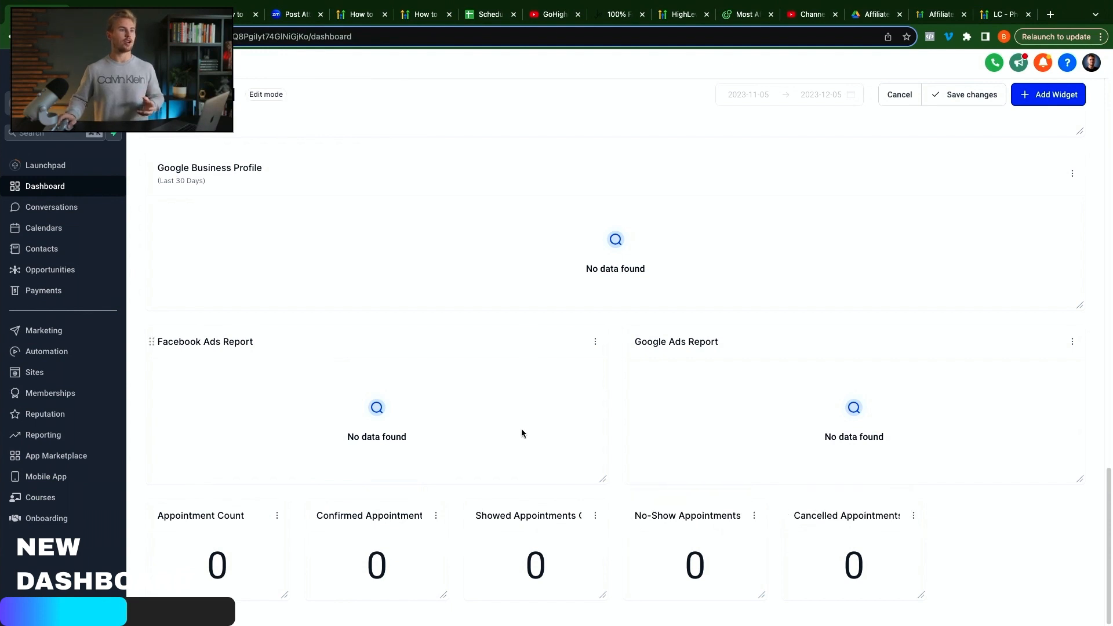
- Review the dashboard layout from its first widgets down to the new row of appointment widgets
scroll(516, 429, "up", 10)
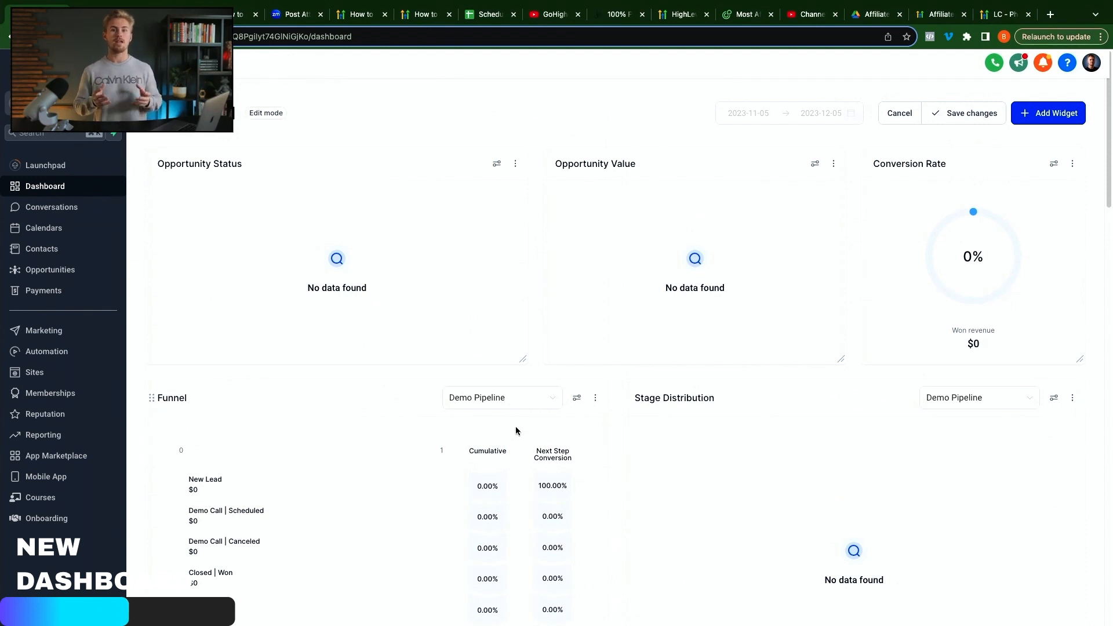
scroll(516, 427, "down", 5)
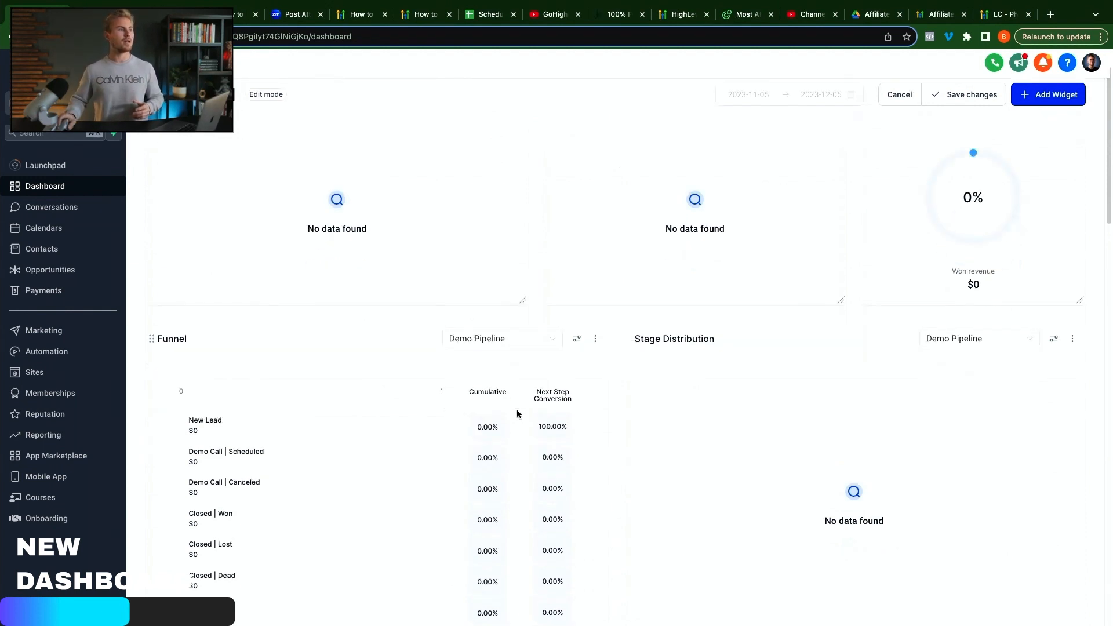
scroll(515, 418, "down", 15)
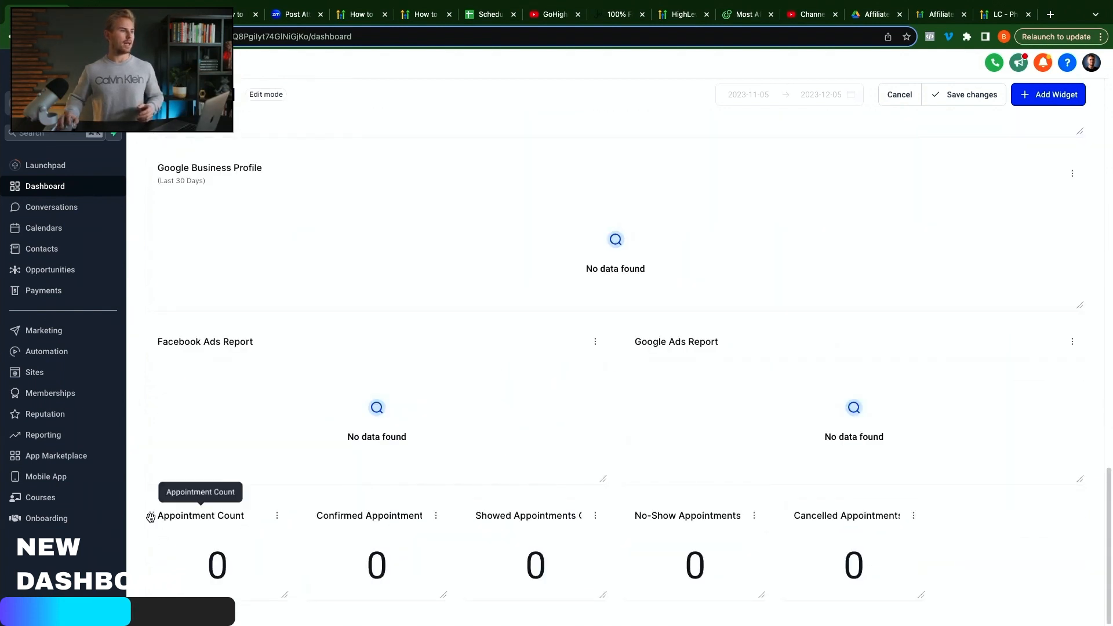
- Move the Appointment Count widget up from the dashboard's last row to directly beneath the Opportunity Status widget
left_click_drag(152, 515, 258, 310)
scroll(258, 311, "up", 3)
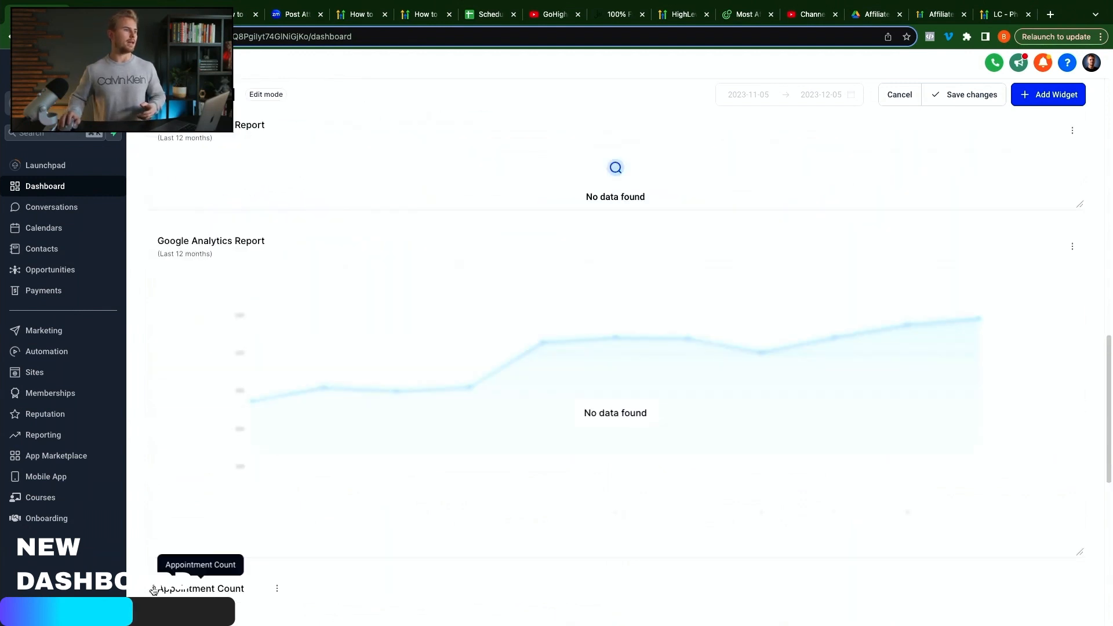
left_click_drag(155, 589, 165, 255)
scroll(196, 288, "up", 3)
left_click_drag(150, 374, 159, 252)
- Line up the No-Show, Confirmed, Showed and Cancelled Appointments widgets beside Appointment Count and save the dashboard changes
scroll(314, 342, "down", 6)
scroll(314, 345, "down", 6)
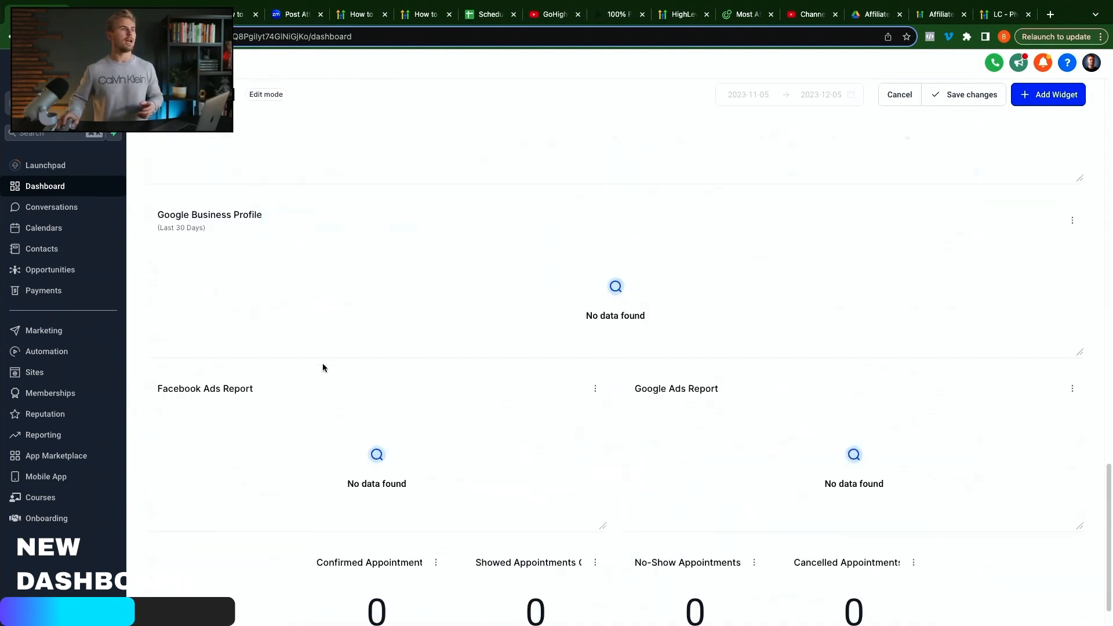
left_click_drag(313, 515, 316, 501)
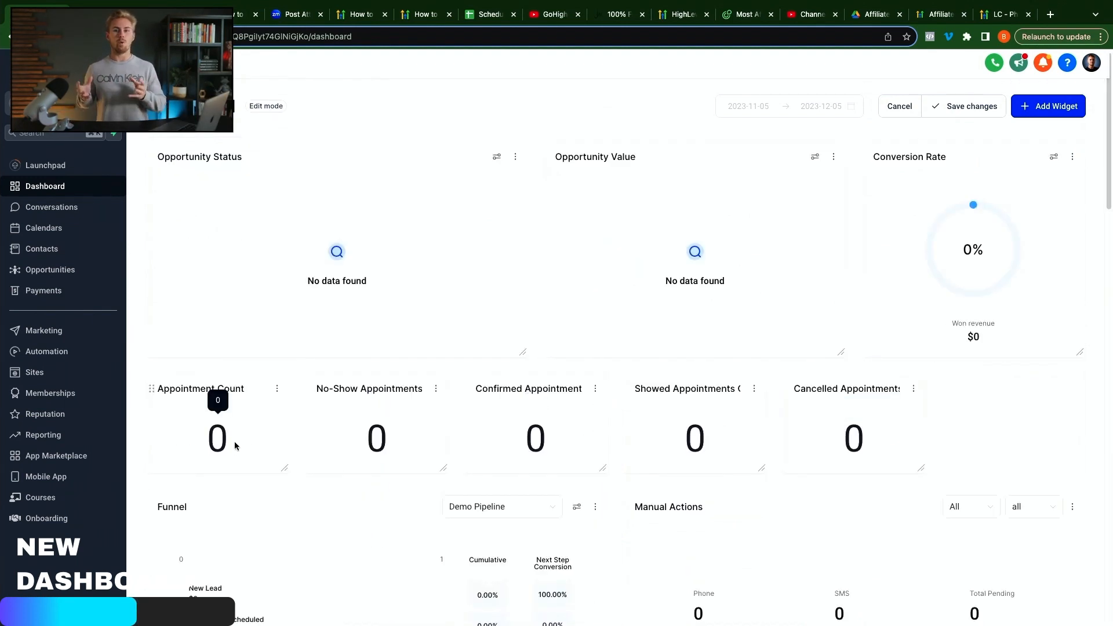
scroll(433, 321, "up", 1)
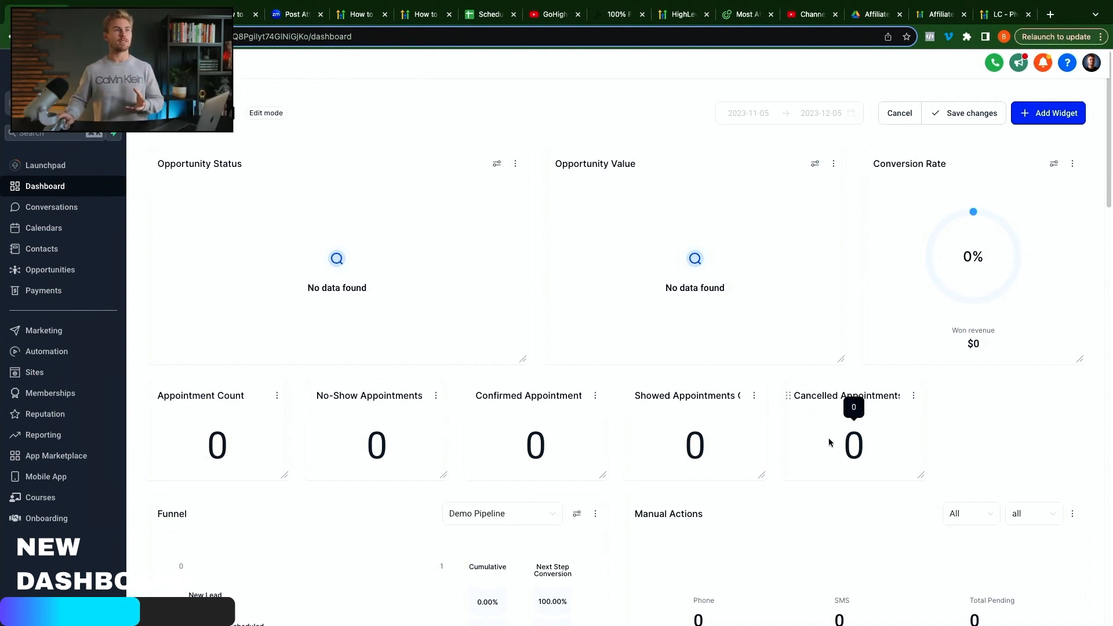
left_click(961, 116)
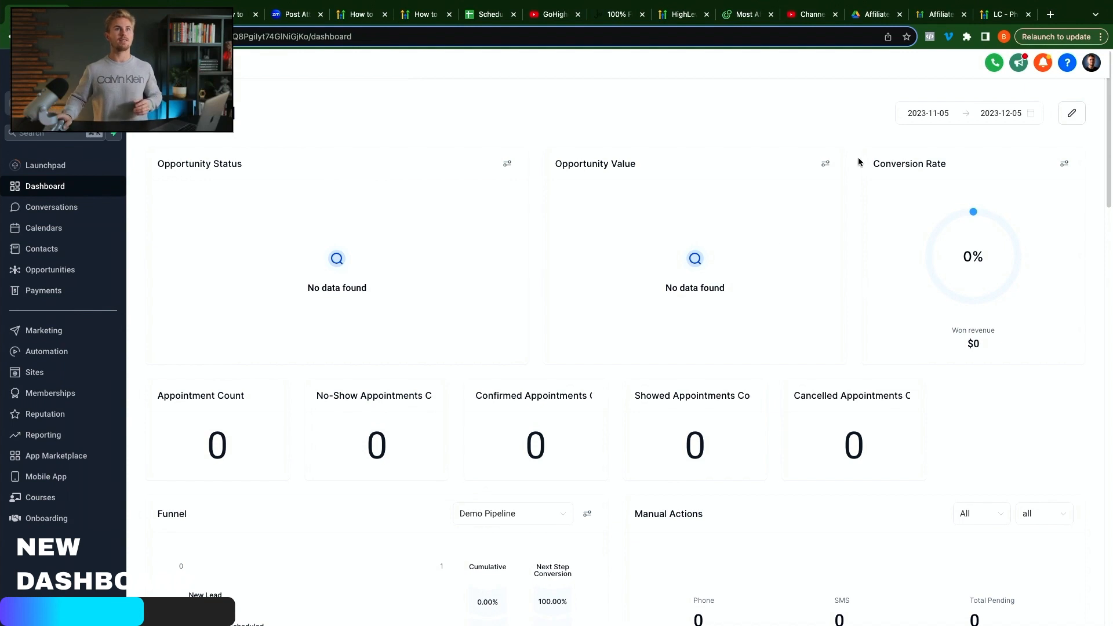
- Reopen the dashboard for editing and try resizing the Cancelled Appointments widget
left_click(1071, 115)
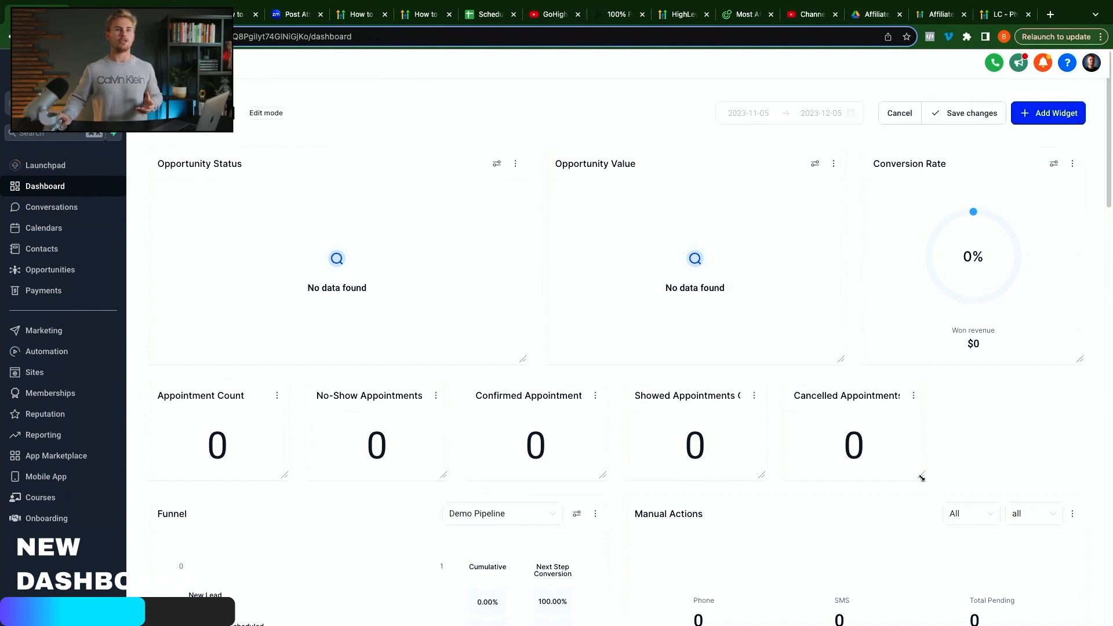
left_click_drag(921, 479, 879, 407)
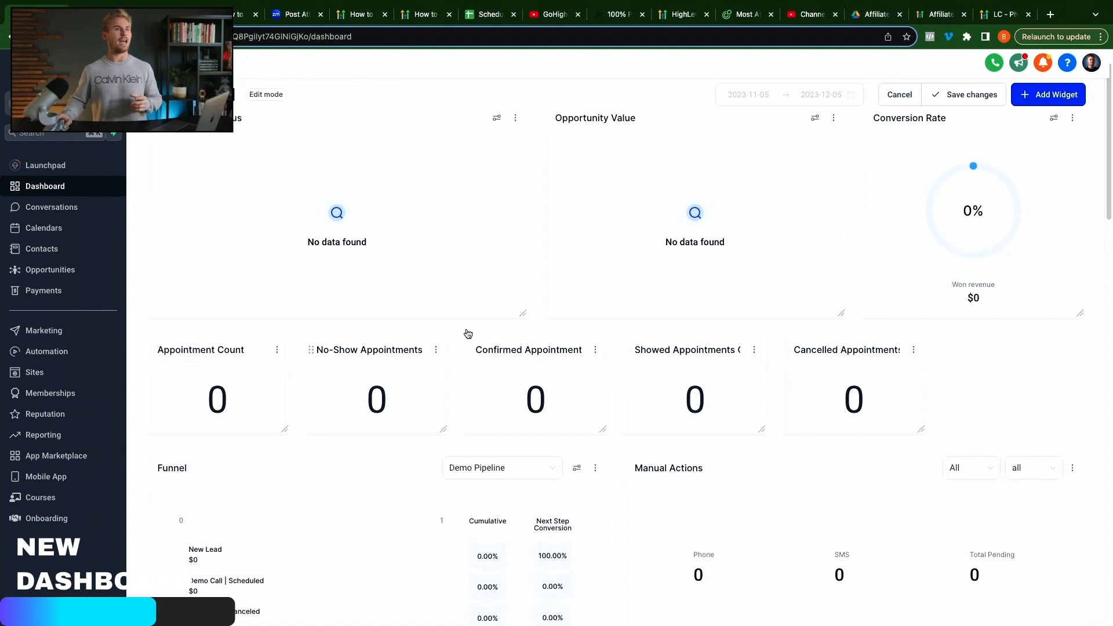
- Start a new Won Opportunity Value widget from the Opportunities category and choose the line chart type
left_click(1069, 101)
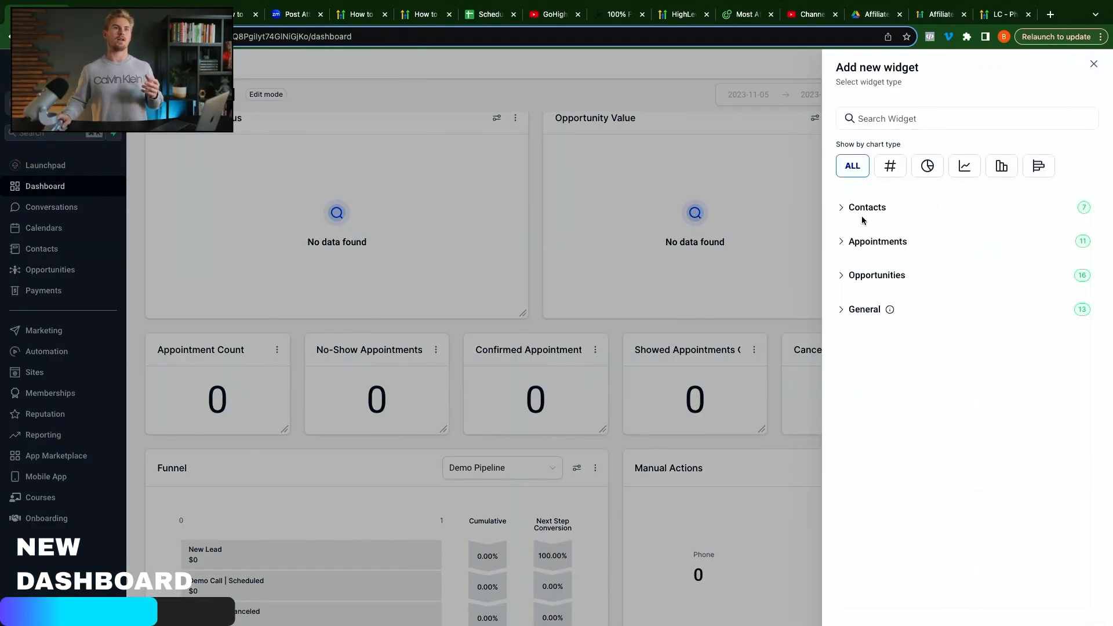
left_click(841, 277)
scroll(905, 340, "down", 2)
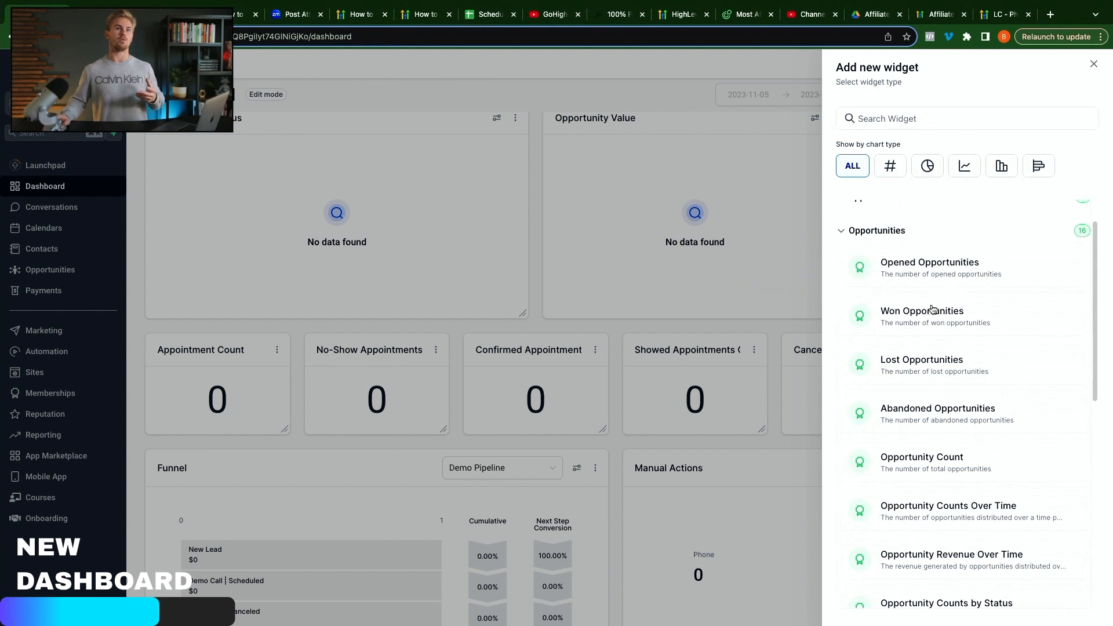
scroll(935, 313, "down", 2)
scroll(936, 340, "down", 7)
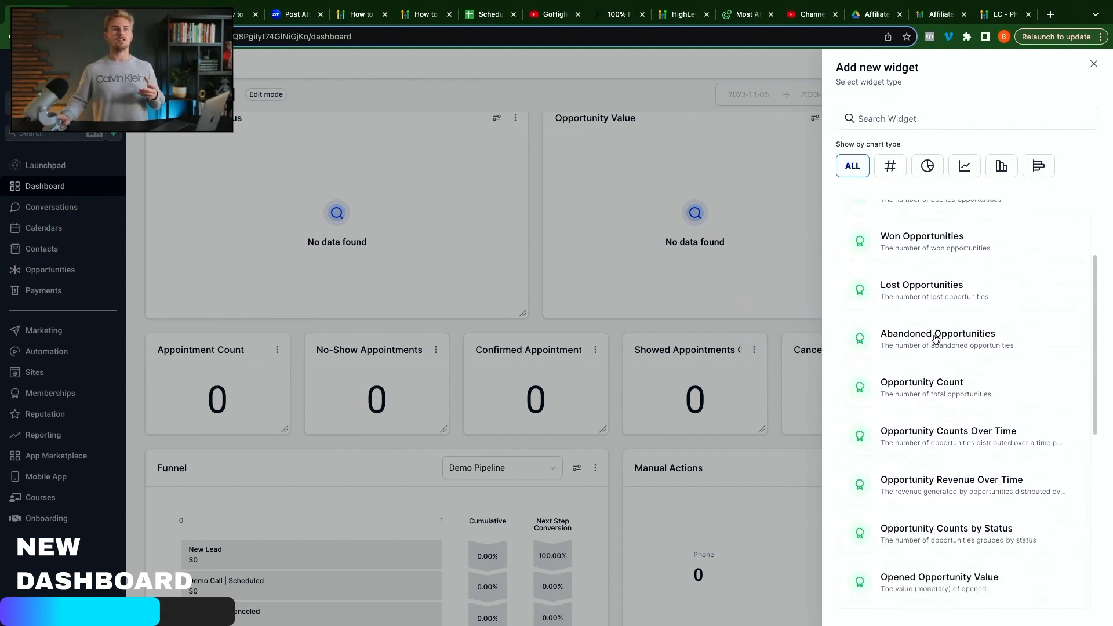
scroll(935, 341, "down", 4)
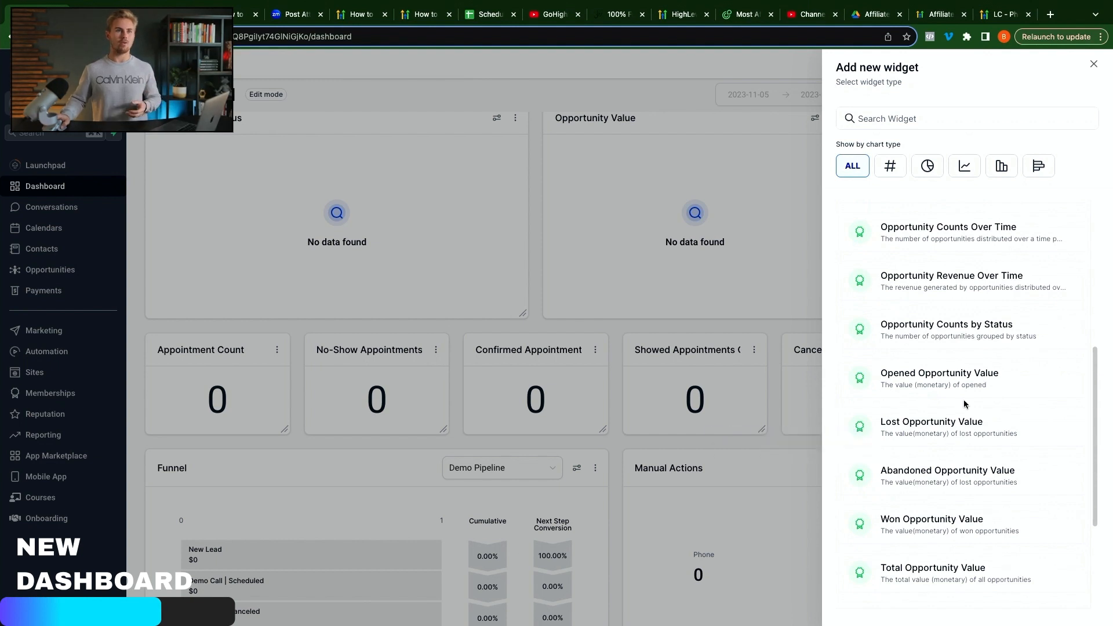
scroll(965, 404, "down", 4)
scroll(965, 405, "down", 3)
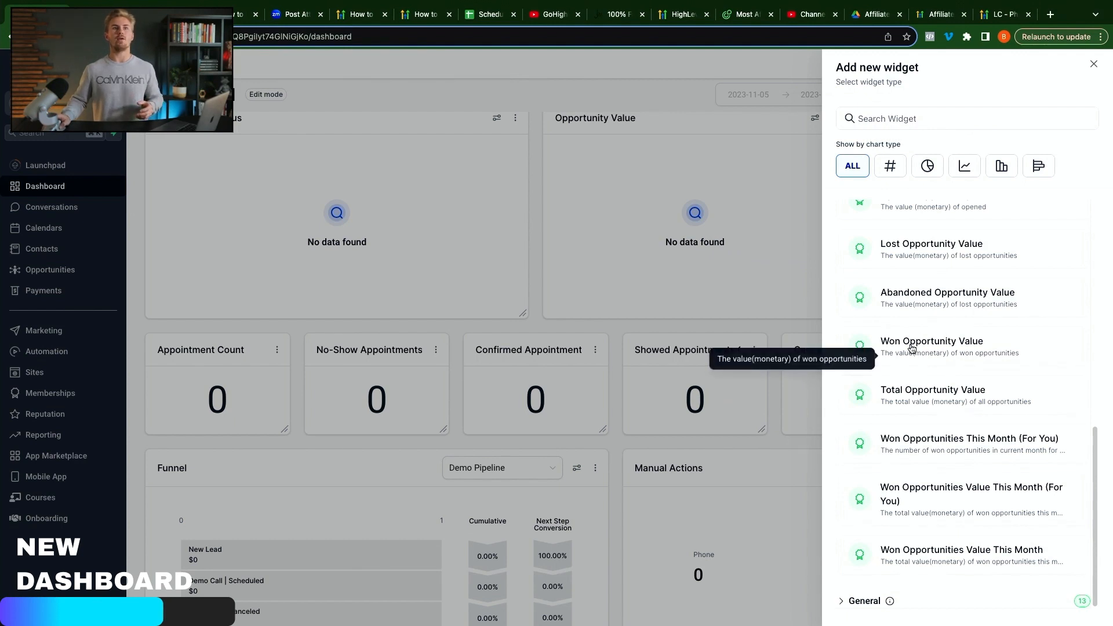
left_click(955, 346)
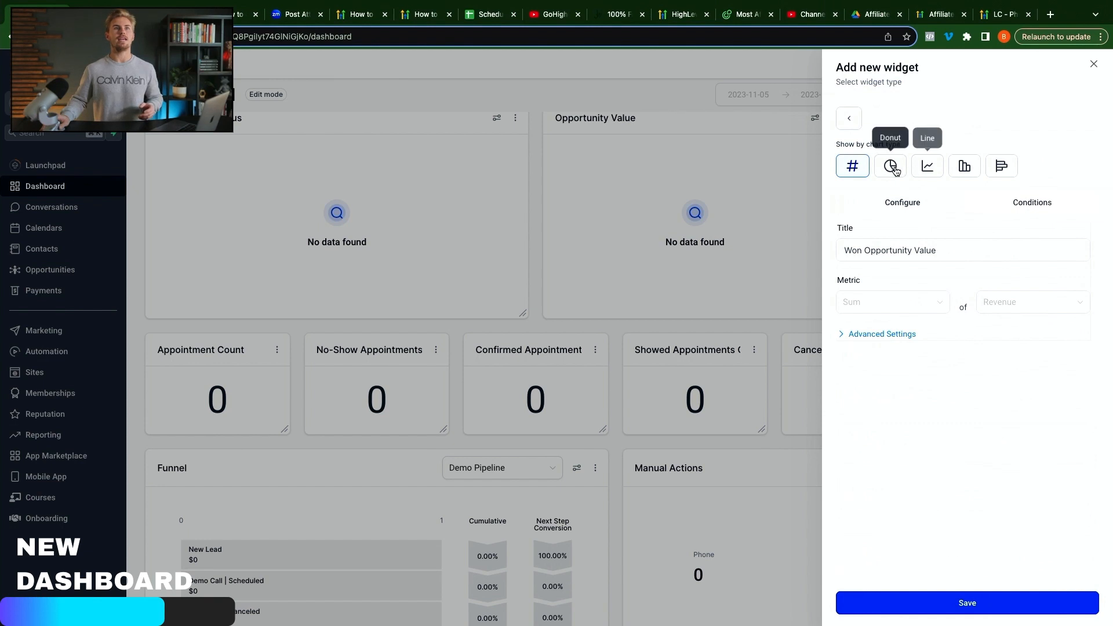
left_click(926, 167)
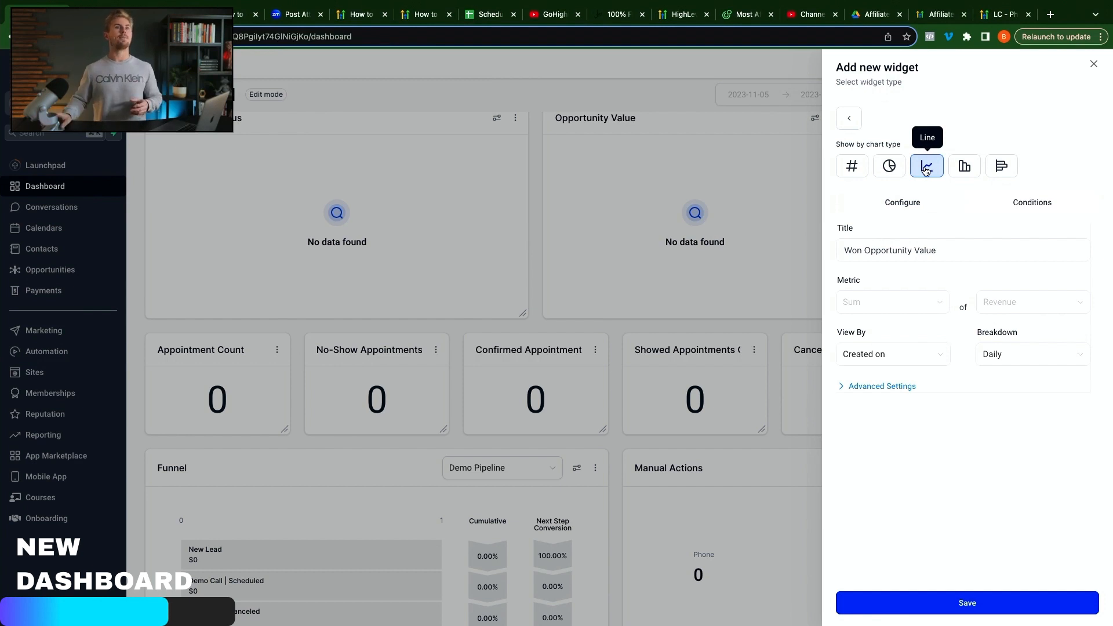
- Set the Won Opportunity Value widget's breakdown to Weekly
left_click(921, 255)
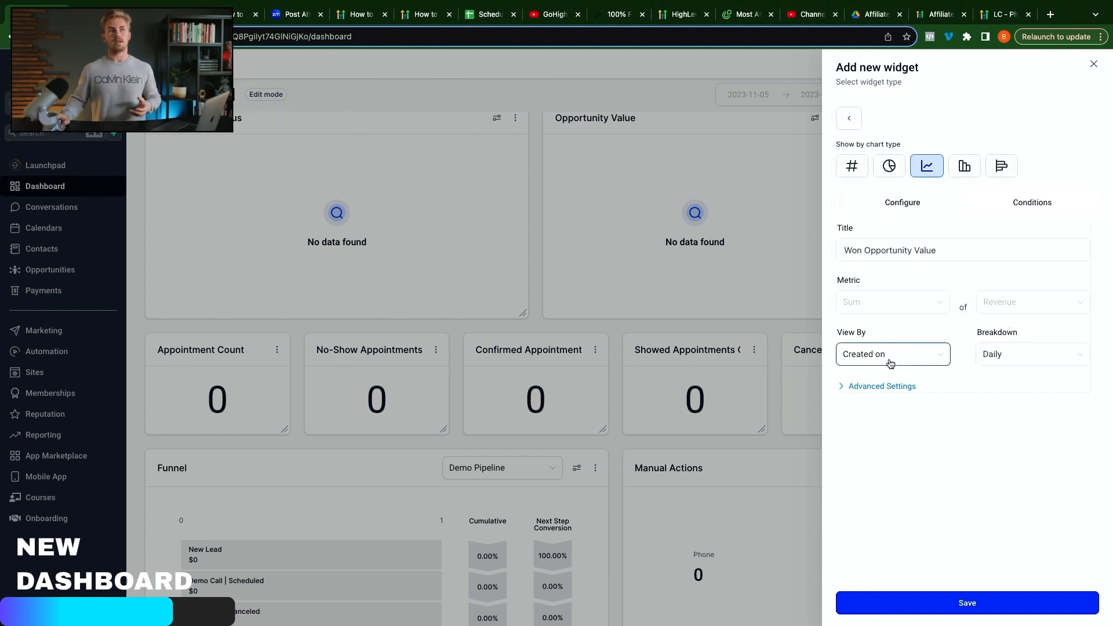
left_click(1024, 360)
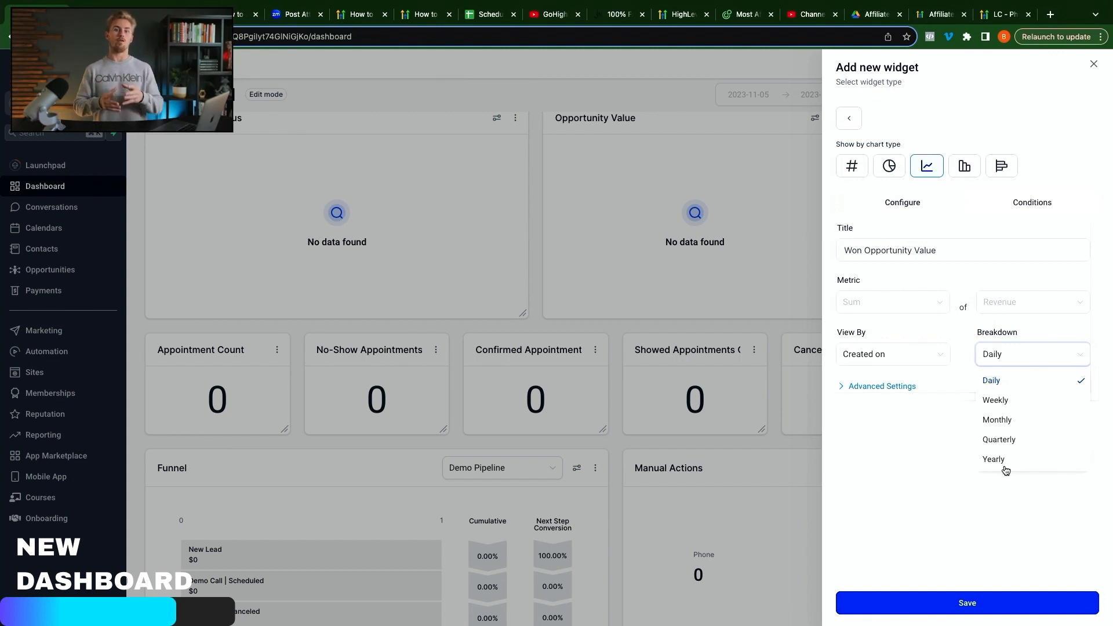
left_click(1004, 400)
- Set the widget's date range override to This year in its advanced settings and save the widget to the dashboard
left_click(873, 386)
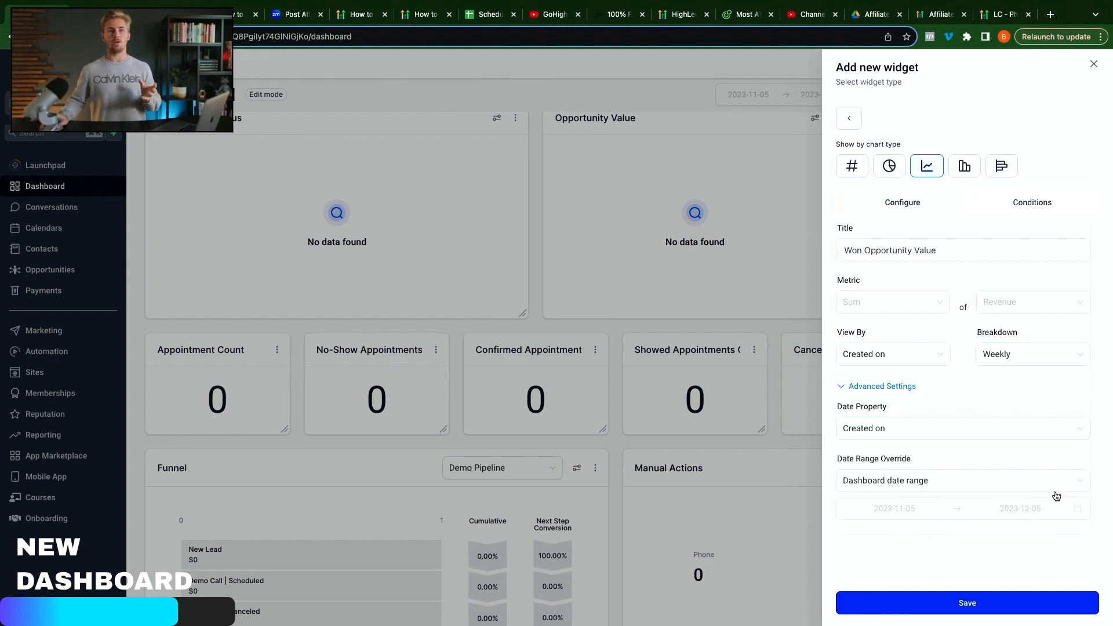
left_click(955, 487)
scroll(926, 442, "down", 1)
scroll(926, 442, "down", 4)
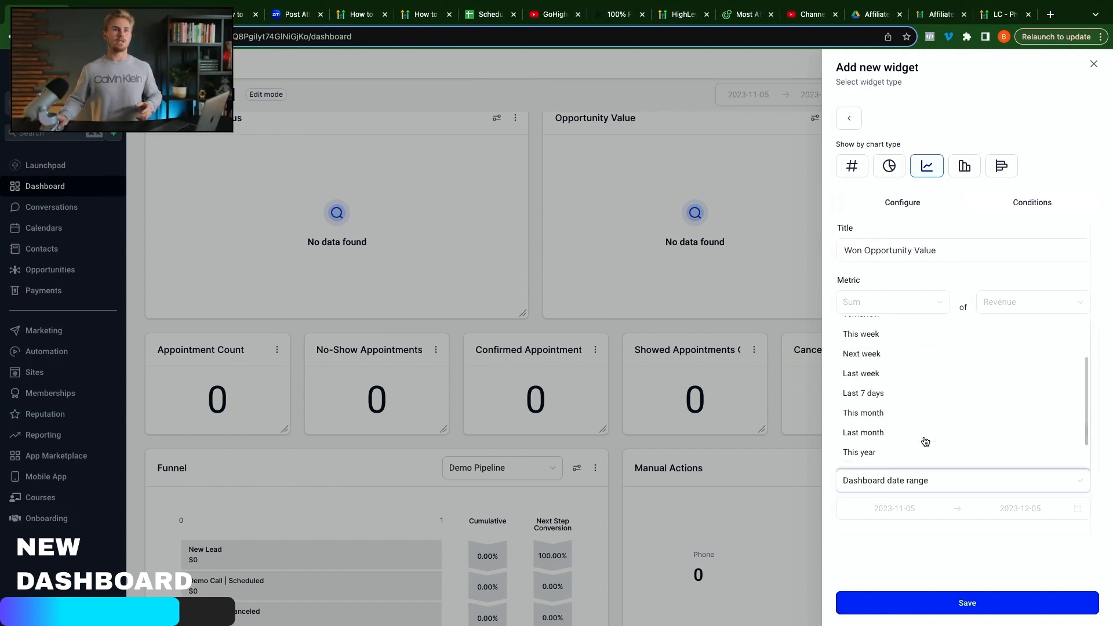
left_click(859, 420)
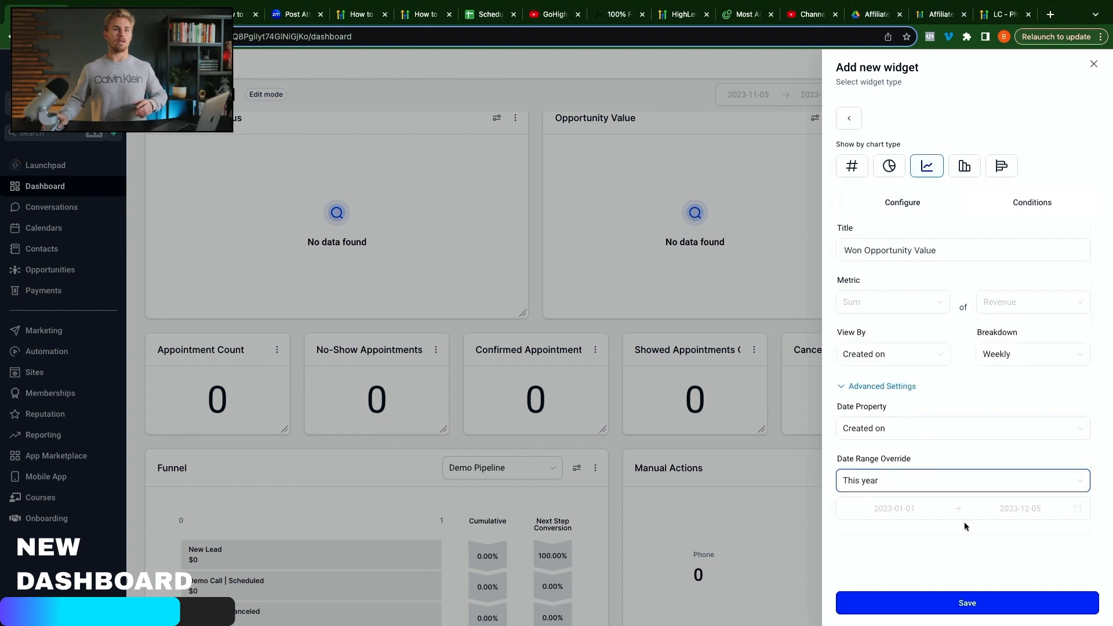
left_click(977, 601)
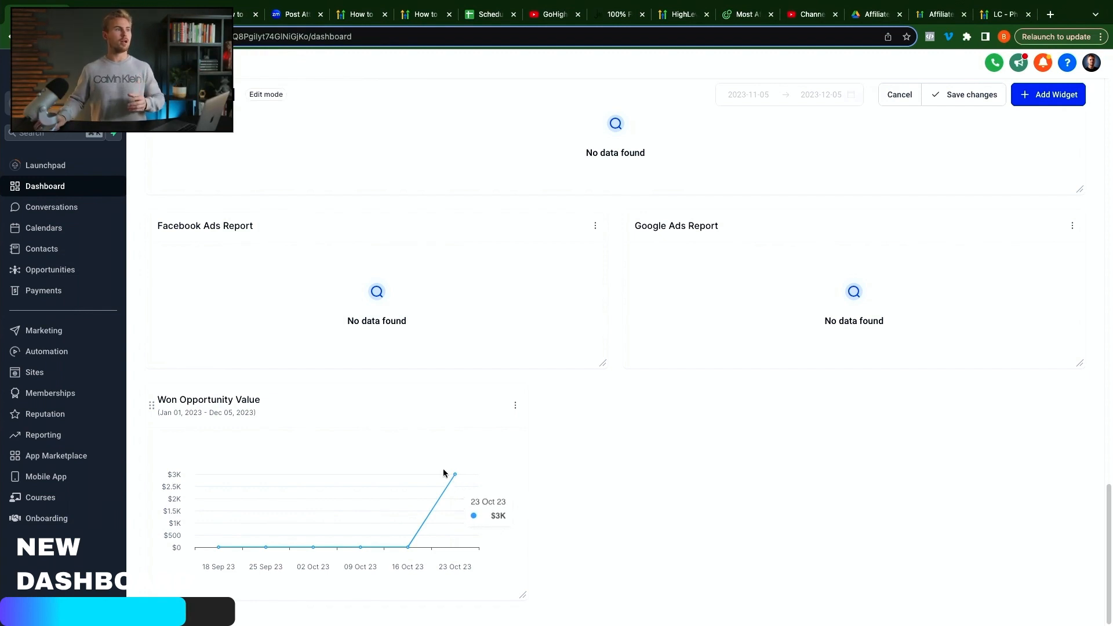
- Try repositioning the Won Opportunity Value widget on the dashboard
left_click_drag(151, 405, 211, 429)
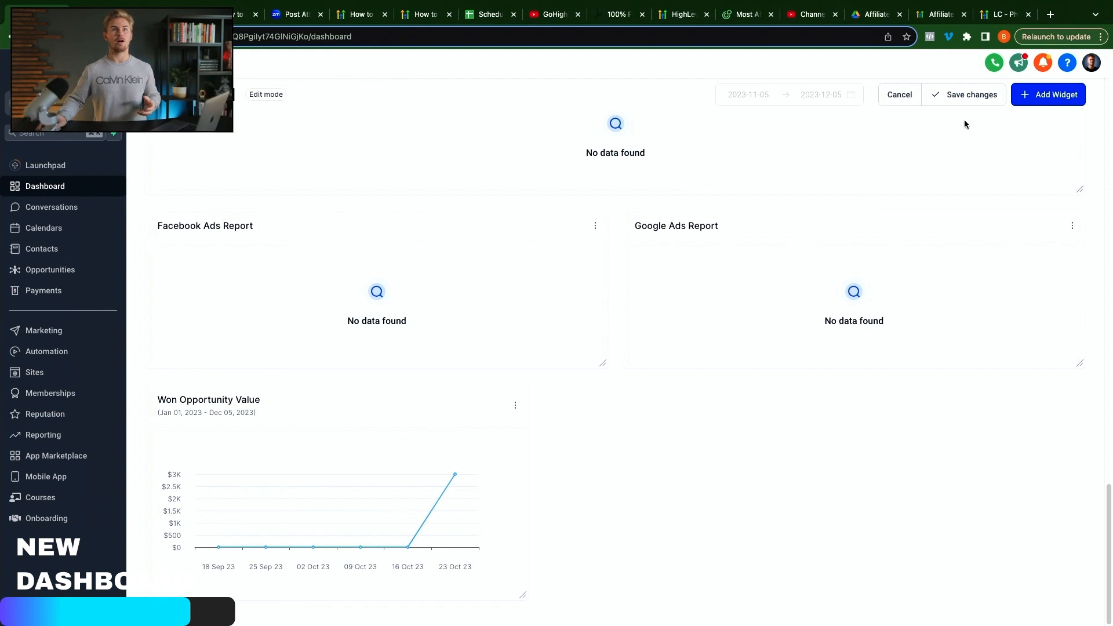
- Examine the widgets offered in the General category, from Opportunity Status to Google Ads Report, and close the widget library
left_click(1046, 103)
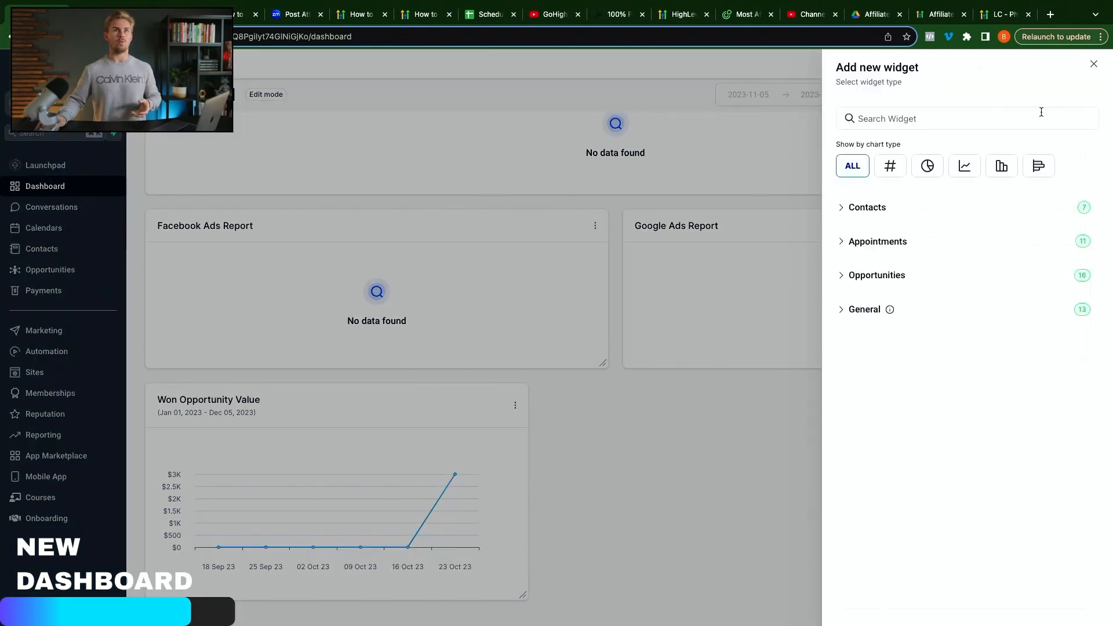
left_click(865, 310)
scroll(934, 368, "down", 1)
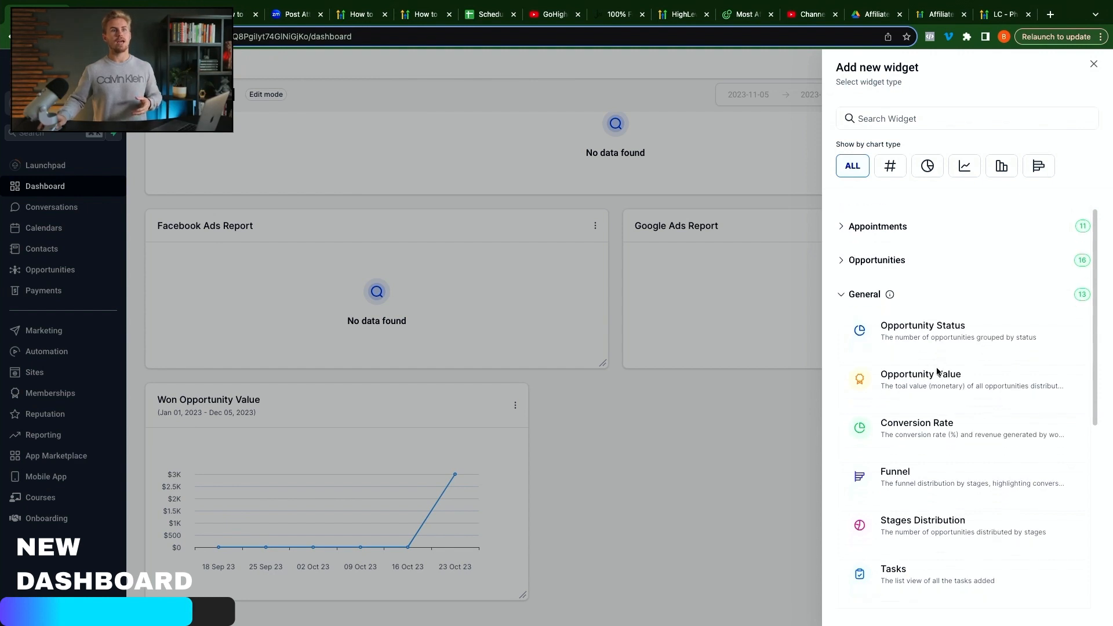
scroll(938, 373, "down", 1)
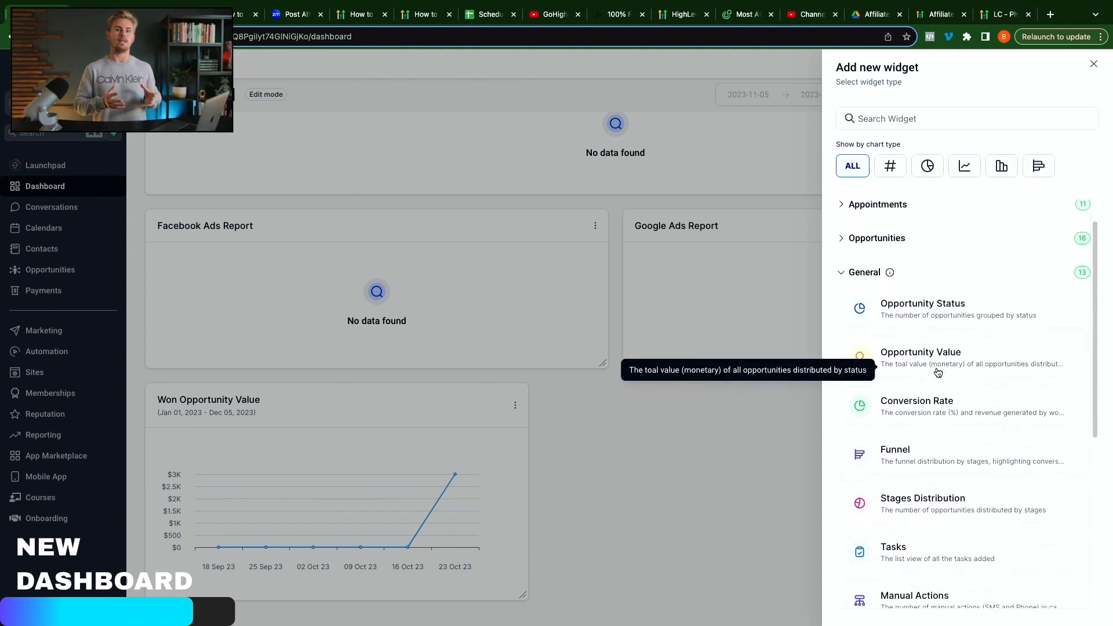
scroll(938, 371, "down", 2)
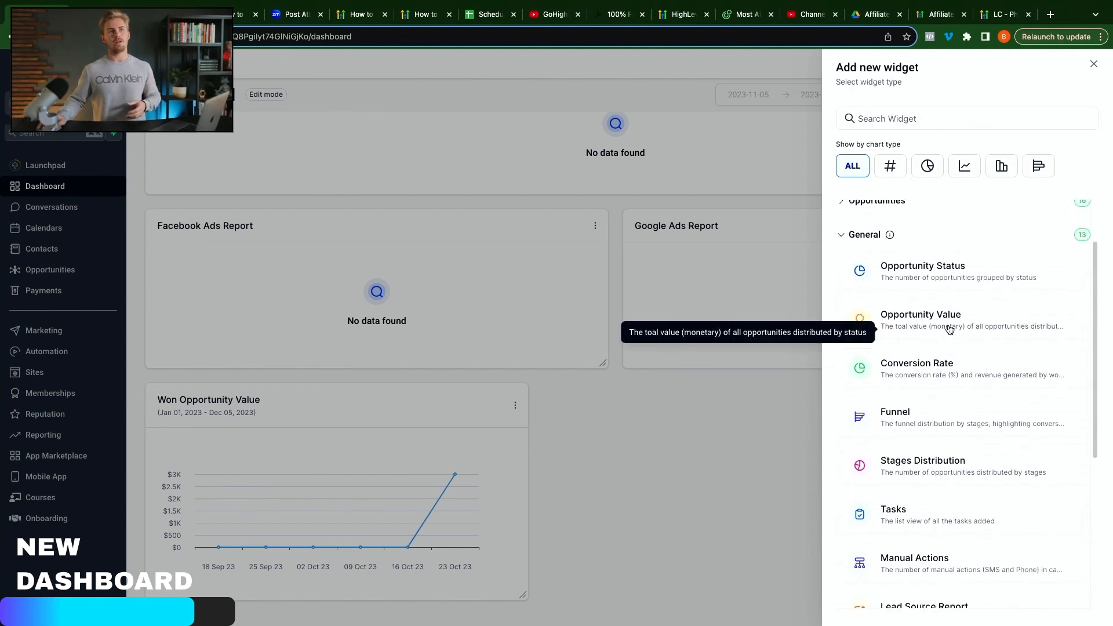
scroll(989, 380, "down", 1)
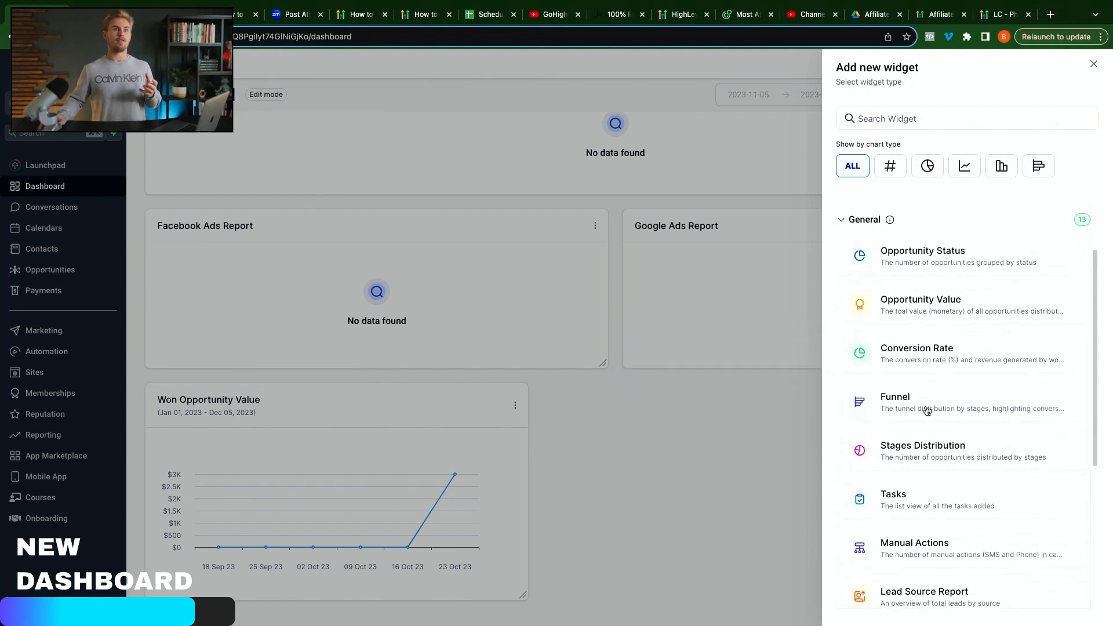
scroll(923, 417, "down", 1)
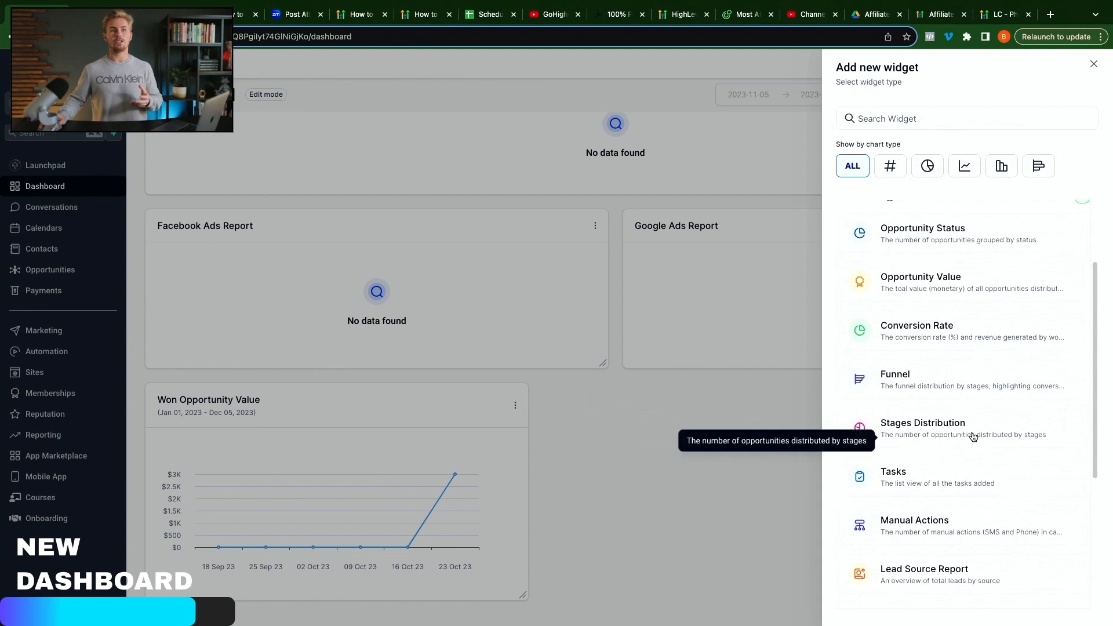
scroll(972, 437, "down", 1)
scroll(965, 383, "down", 2)
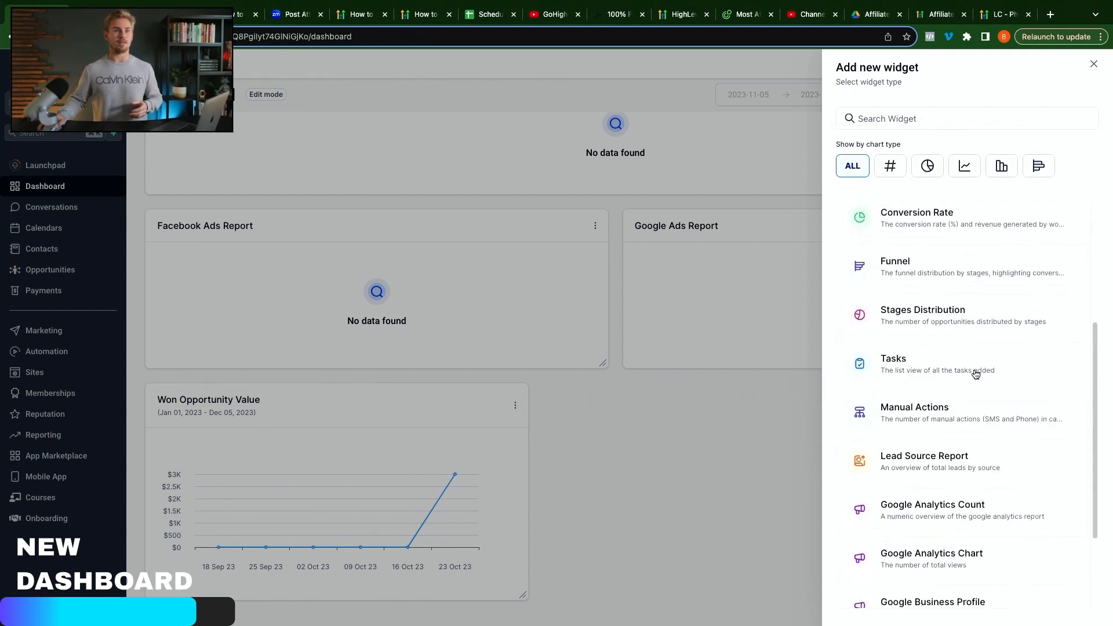
scroll(932, 400, "down", 2)
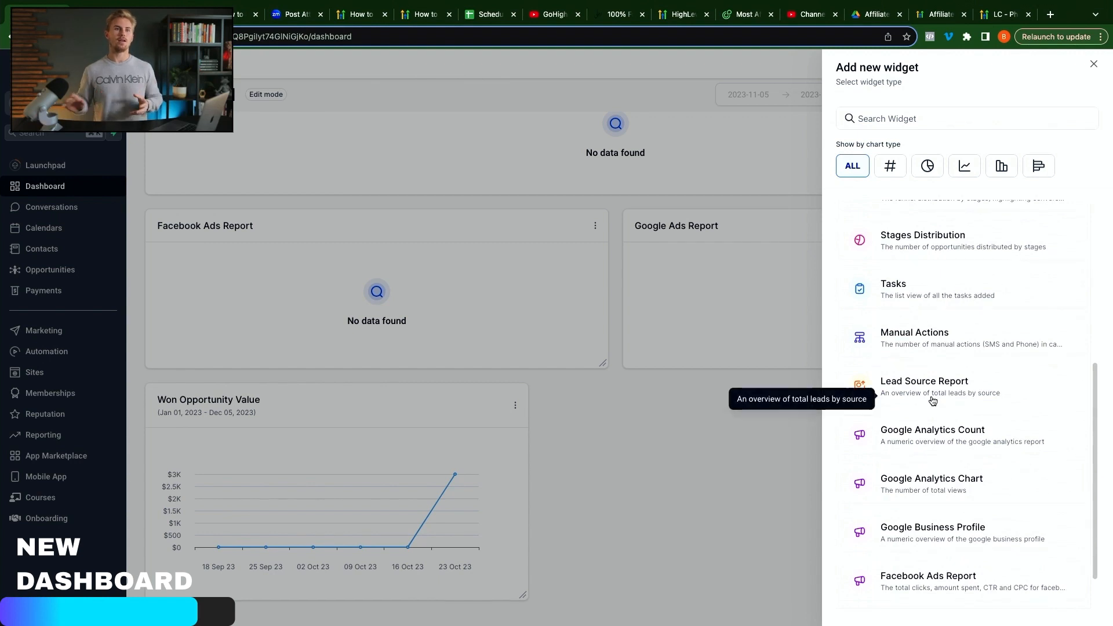
scroll(939, 418, "down", 1)
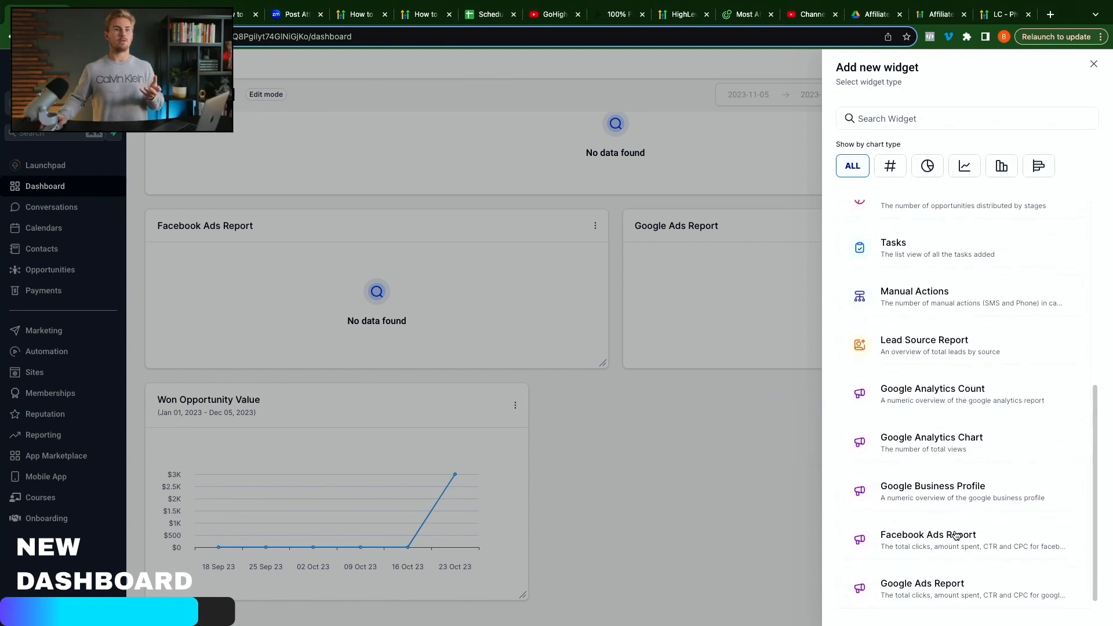
scroll(952, 535, "down", 1)
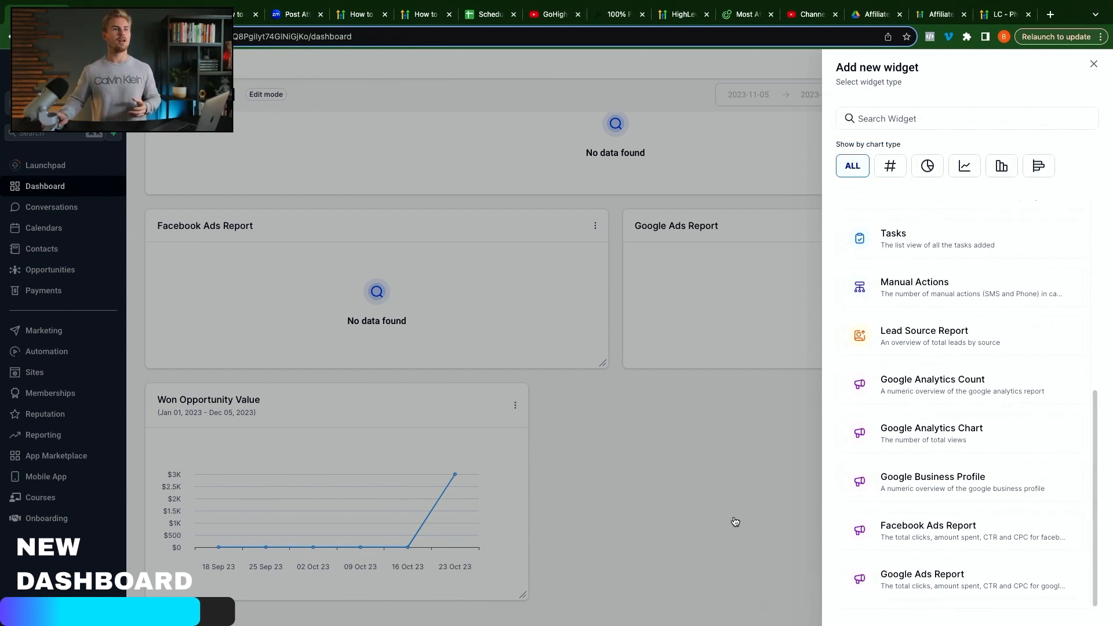
left_click(694, 517)
- Show the options available for the Google Analytics Report widget directly below the Lead Source Report
scroll(381, 423, "up", 15)
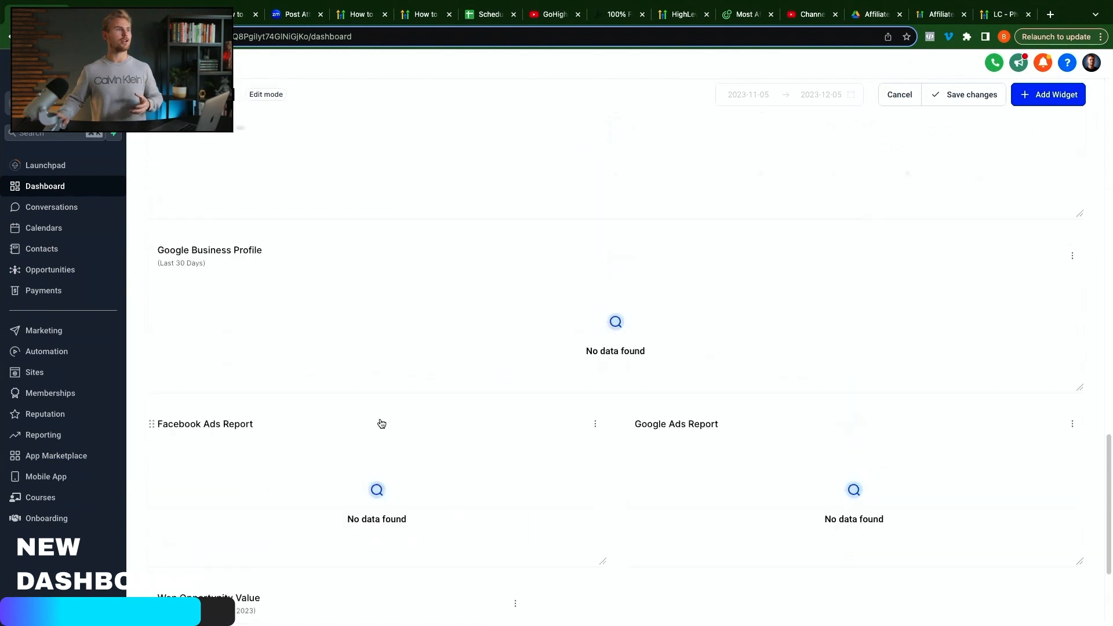
scroll(430, 441, "up", 1)
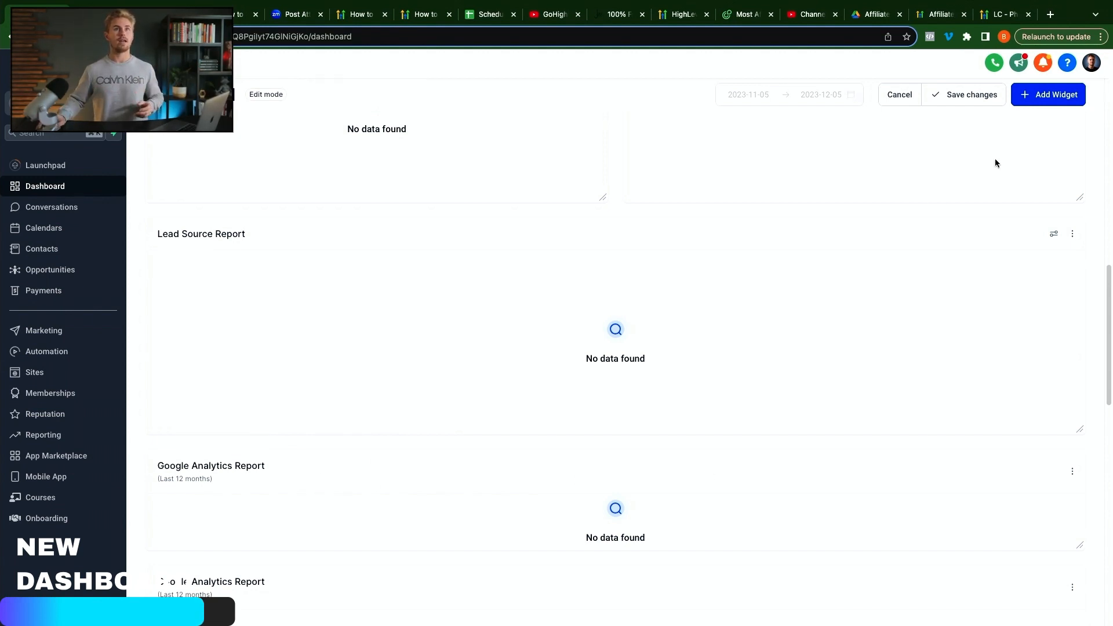
left_click(1074, 473)
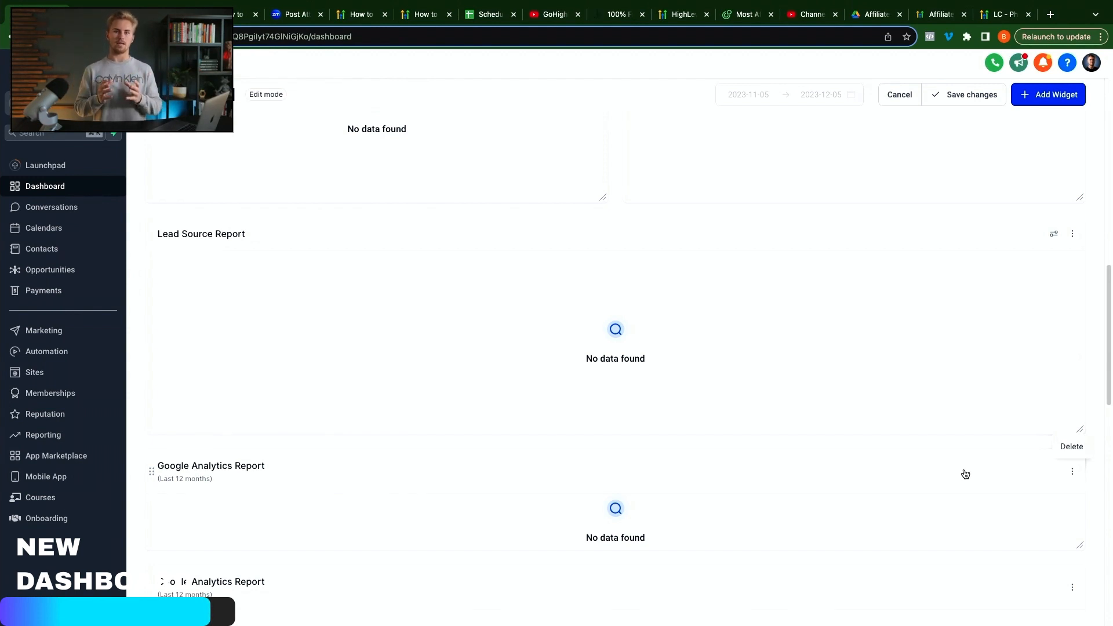
scroll(771, 460, "down", 1)
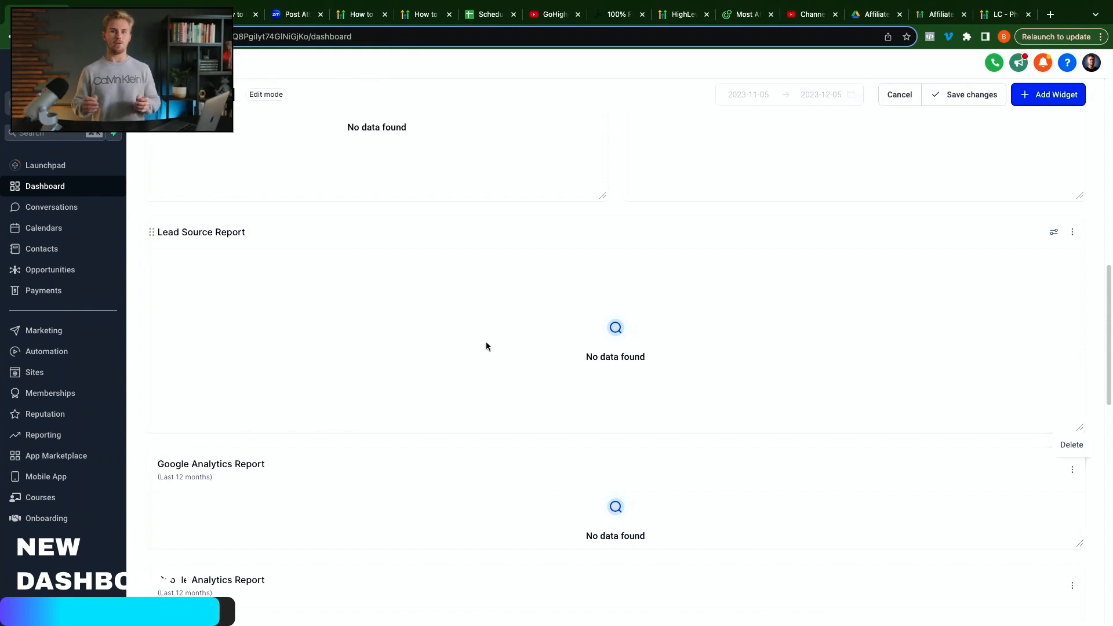
- Exit dashboard edit mode without saving, reopen it and save the dashboard changes
scroll(485, 347, "up", 15)
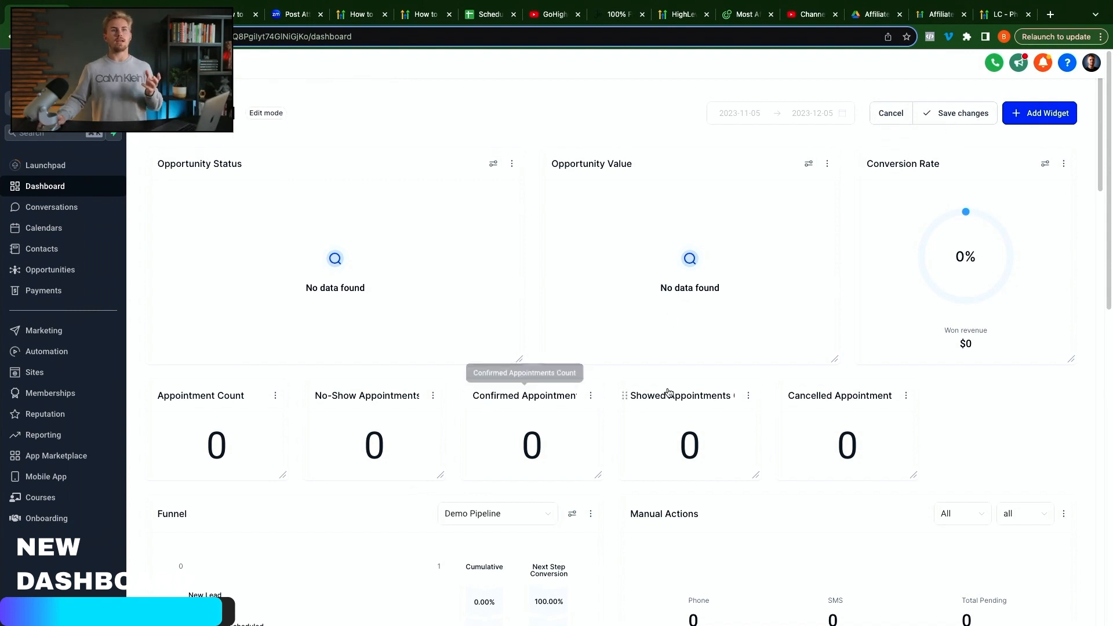
left_click(882, 116)
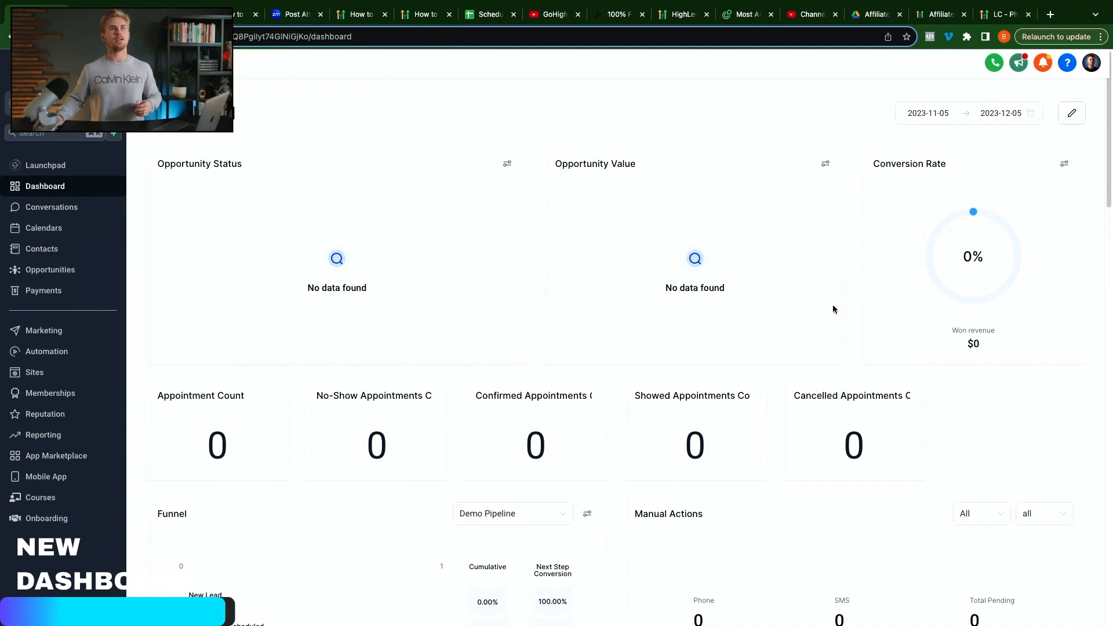
left_click(1070, 115)
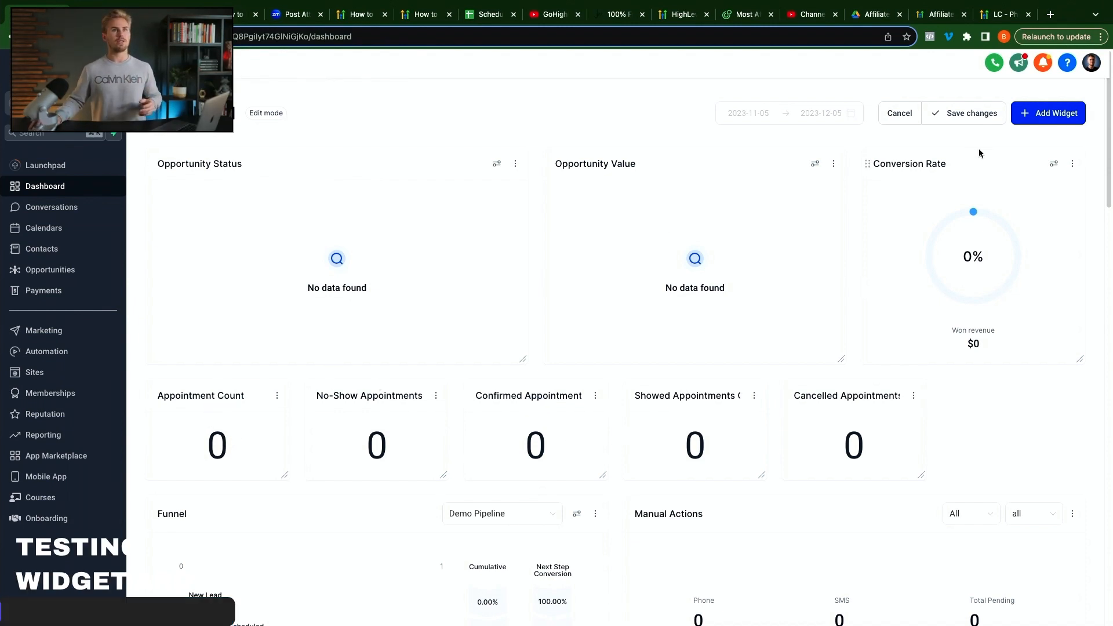
left_click(978, 114)
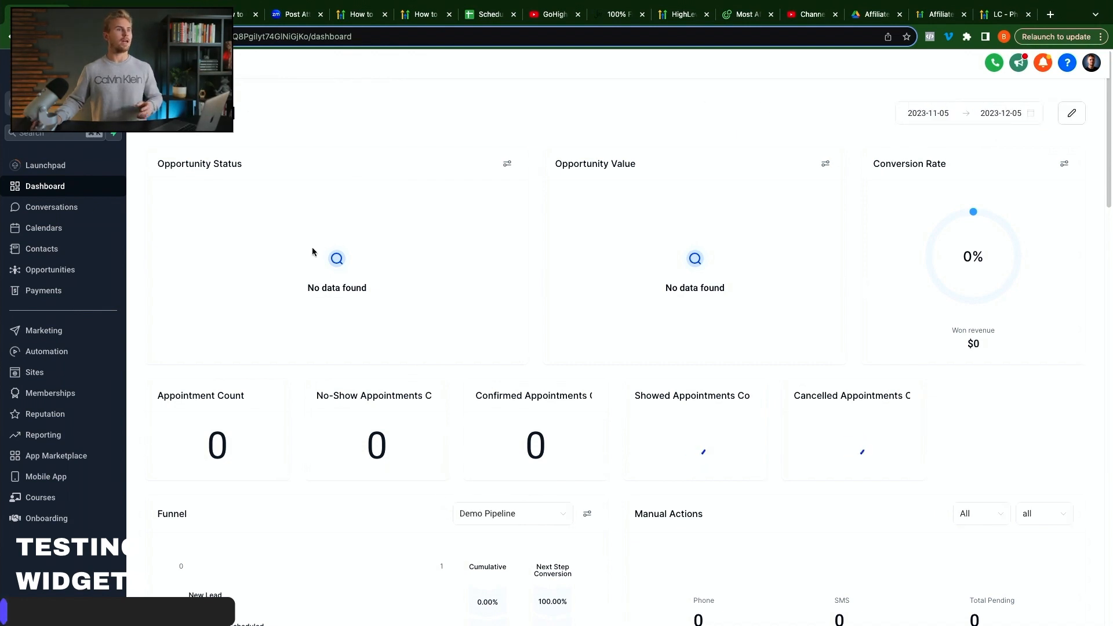
- Copy the scheduling link of the Demo Calendar from the calendar settings' sharing options
left_click(43, 229)
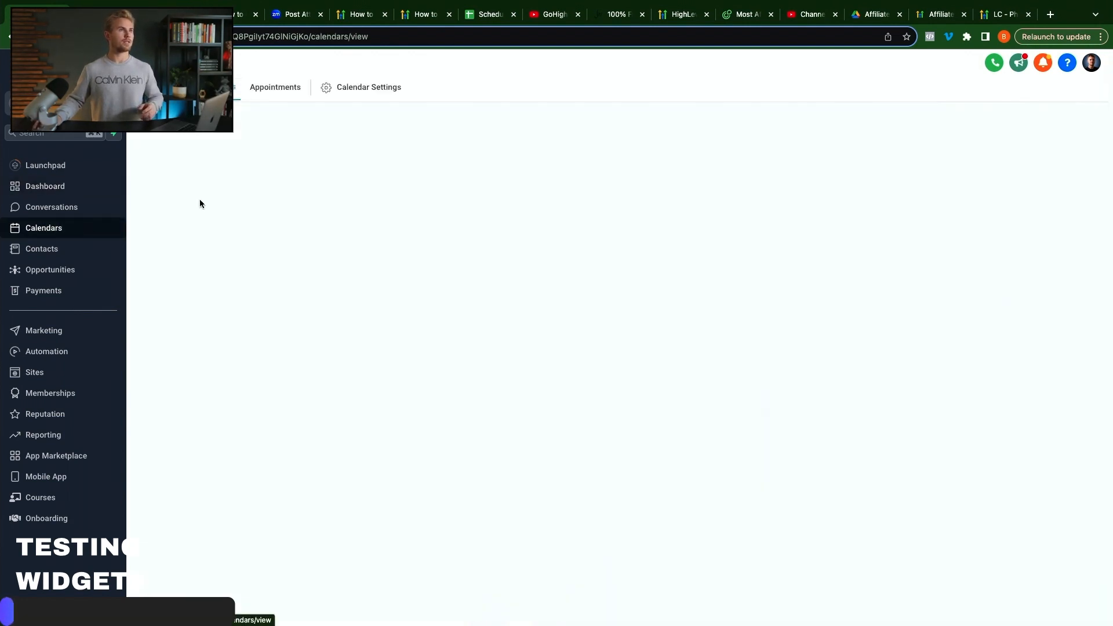
left_click(368, 88)
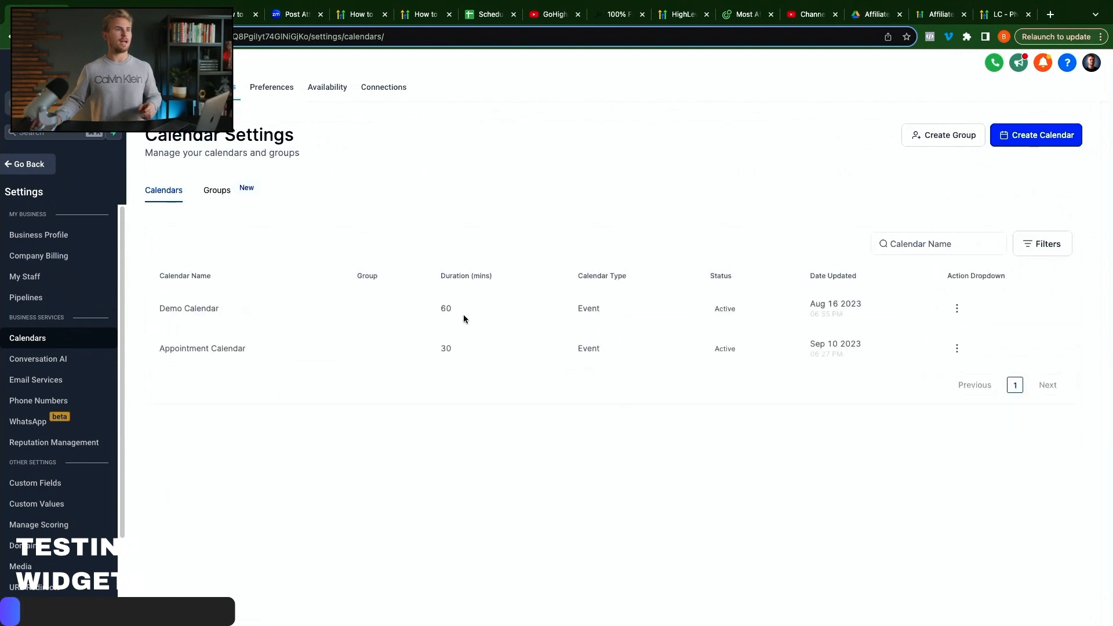
left_click(958, 309)
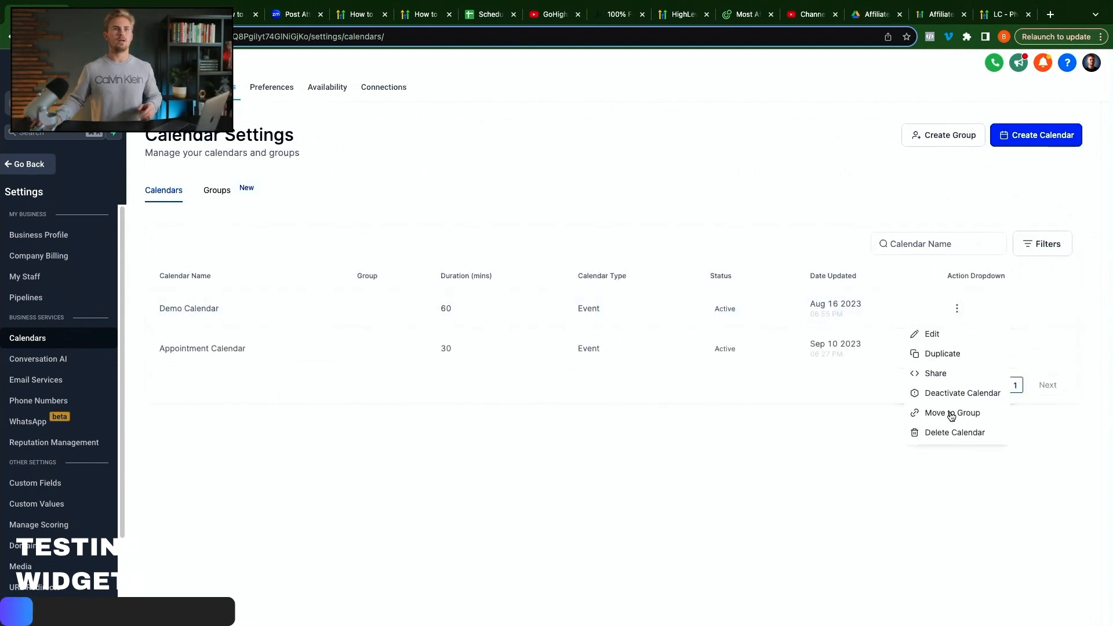
left_click(947, 375)
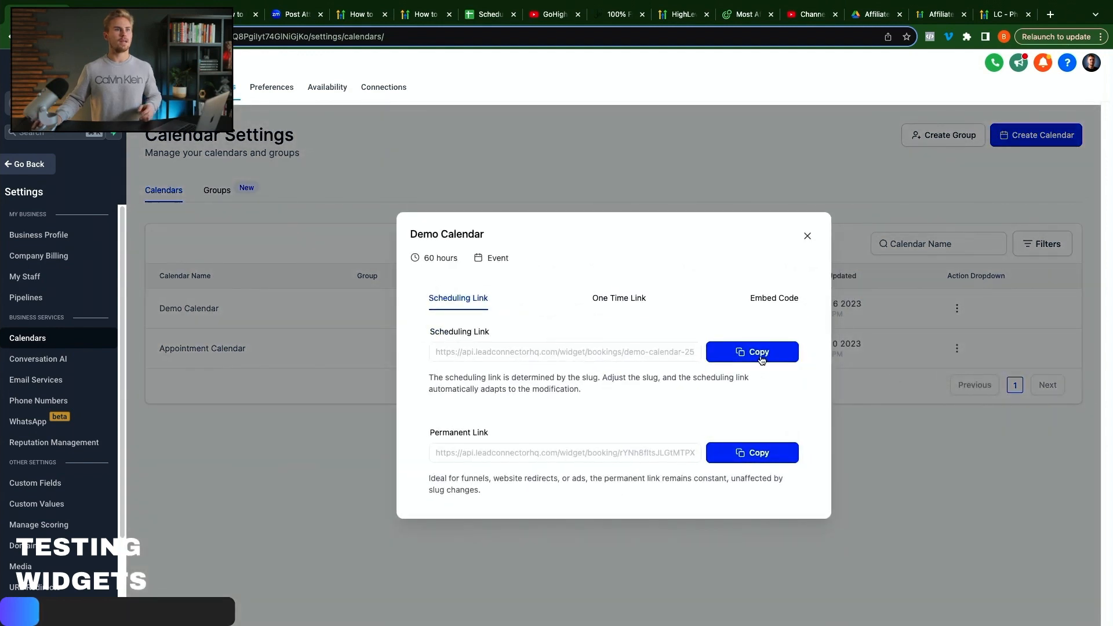
left_click(748, 352)
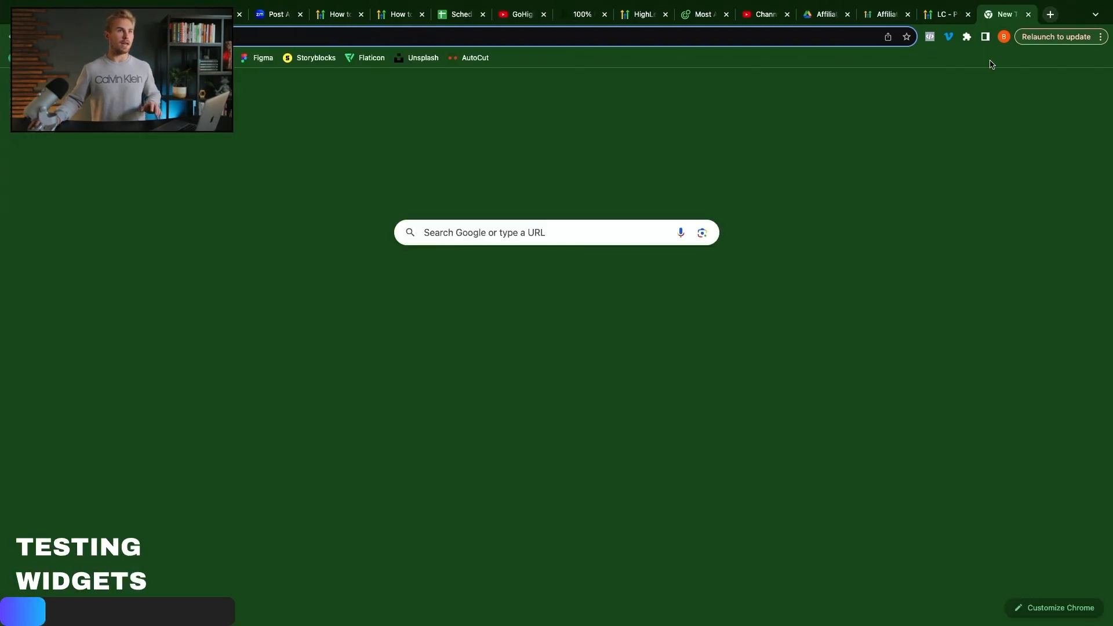
- Open the copied scheduling link in a new browser tab and choose the 09:30 AM slot on Tuesday, December 5, 2023
left_click(1050, 16)
key("ctrl+v")
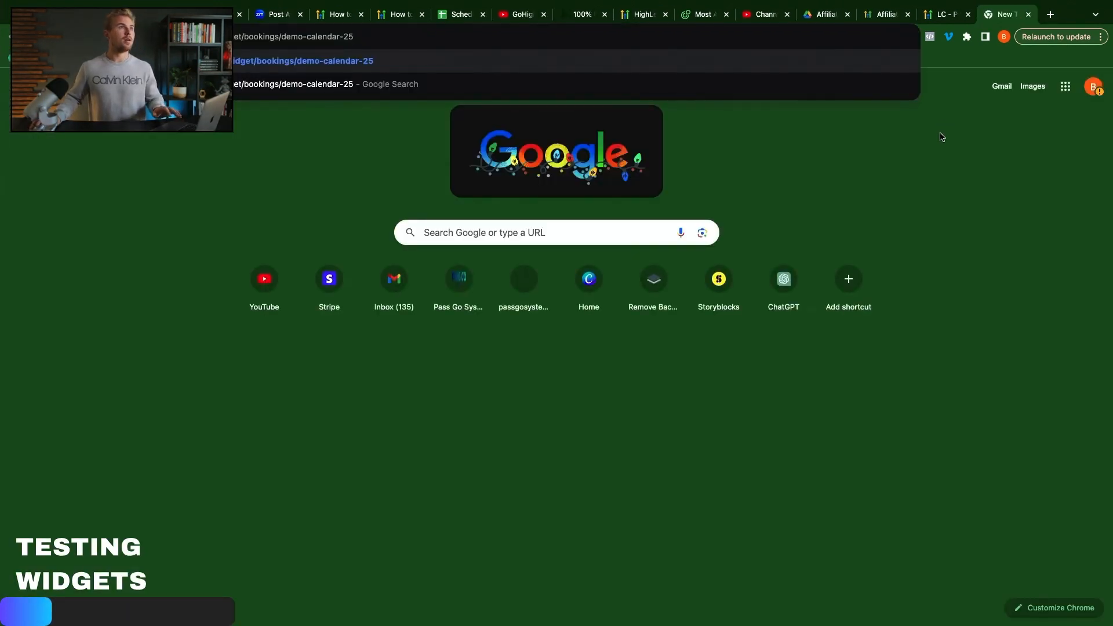
key("Return")
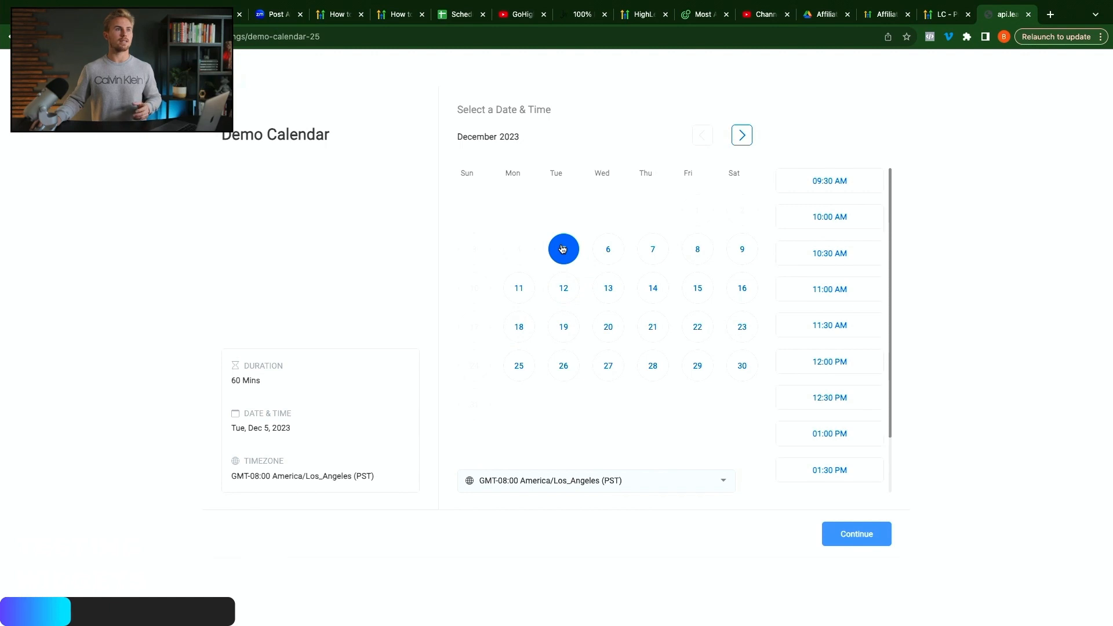
left_click(829, 184)
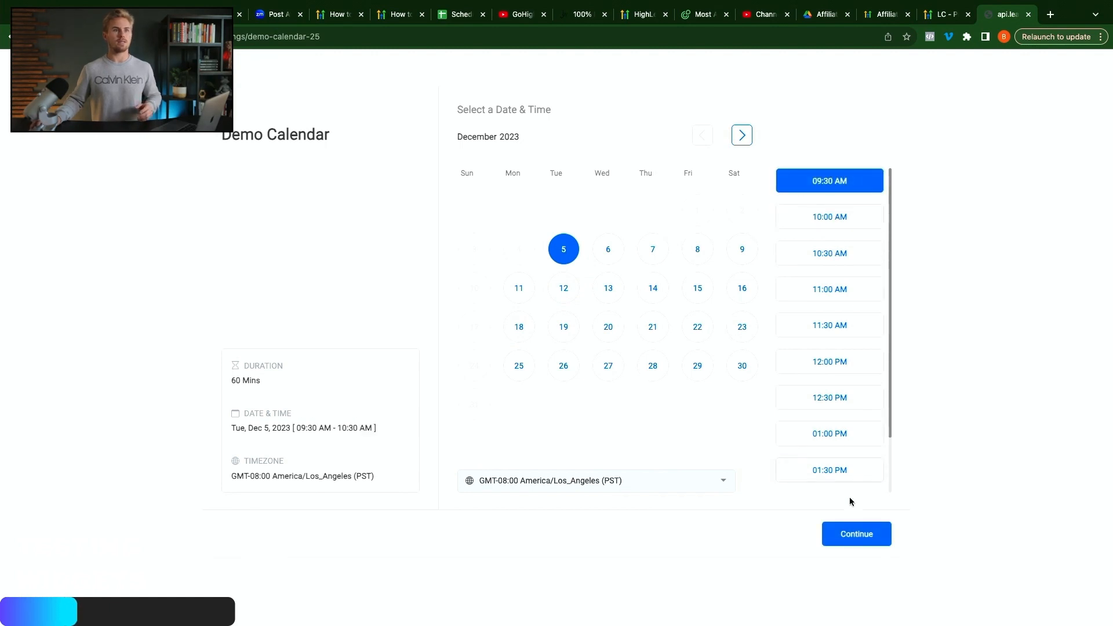
left_click(854, 537)
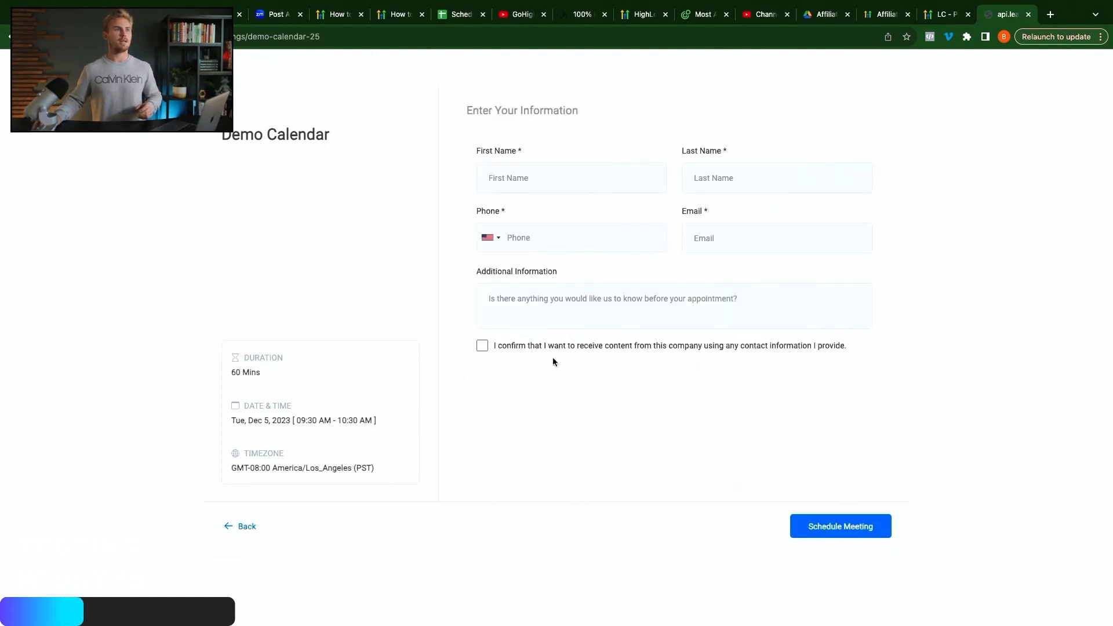
- Fill in the booking form with the contact's saved name, phone and email, consent to receive content, and schedule the meeting
left_click(533, 178)
left_click(550, 212)
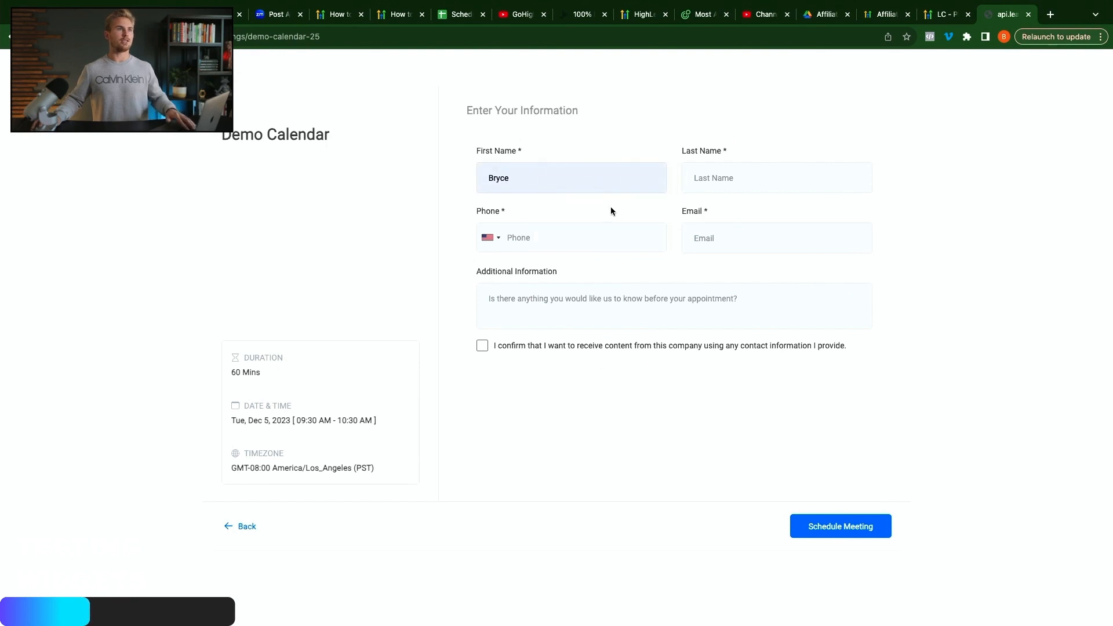
left_click(736, 178)
left_click(762, 213)
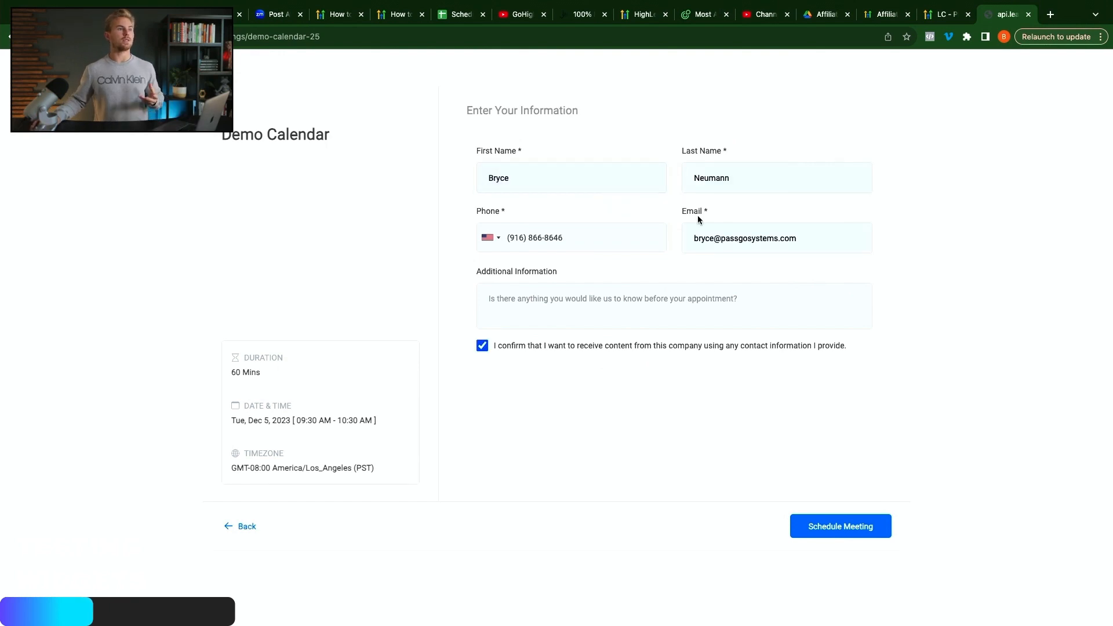
left_click(835, 534)
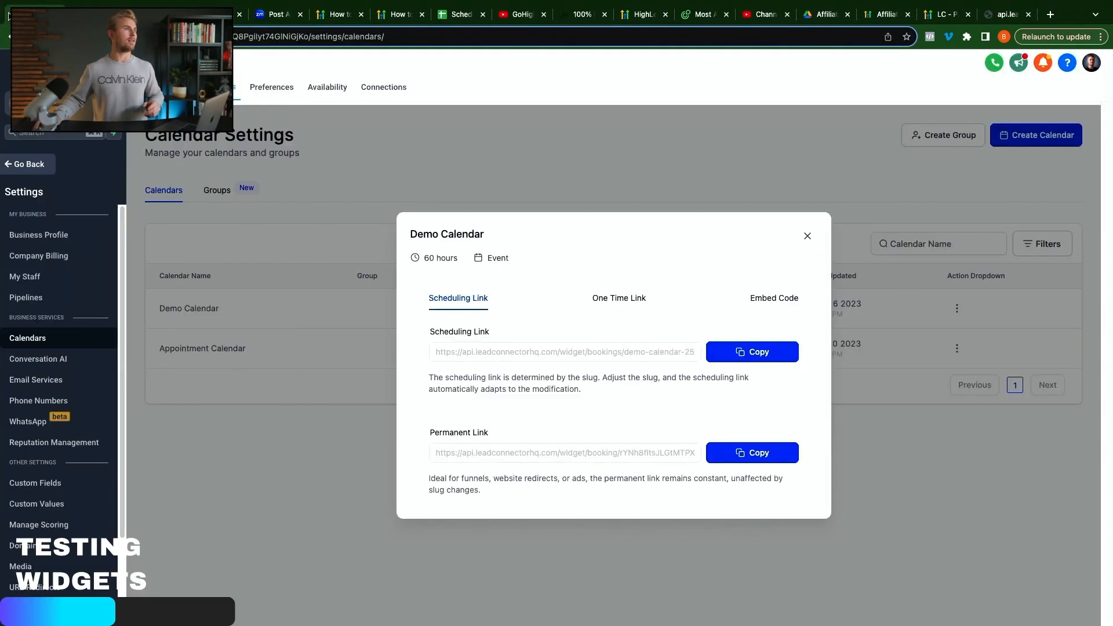
- Close the Demo Calendar's sharing dialog in HighLevel and return to the account dashboard
left_click(807, 237)
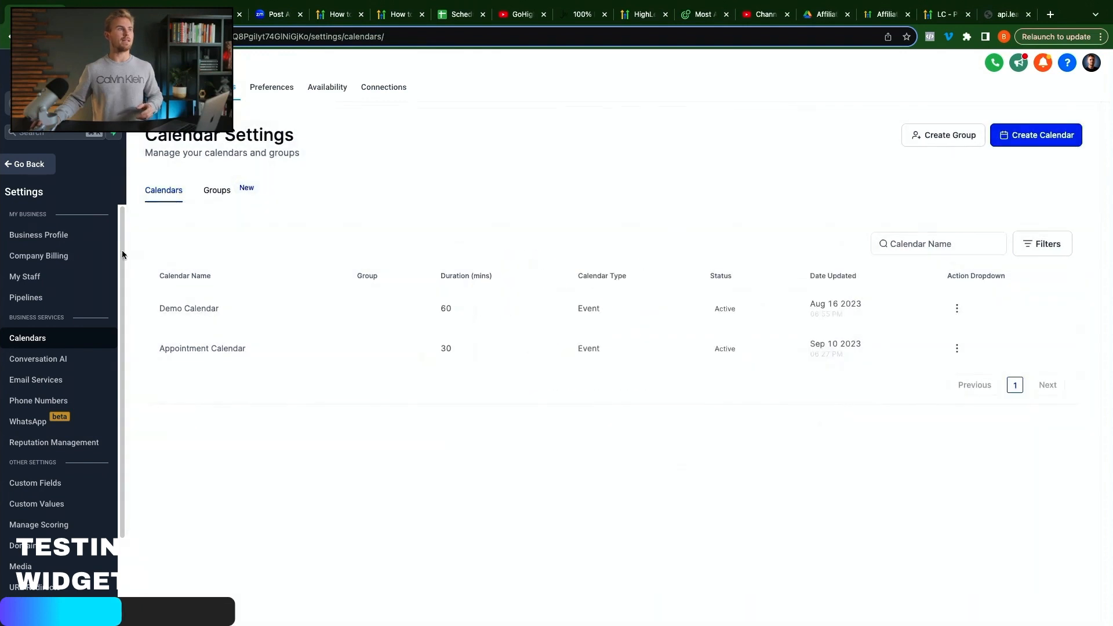
left_click(25, 167)
left_click(41, 187)
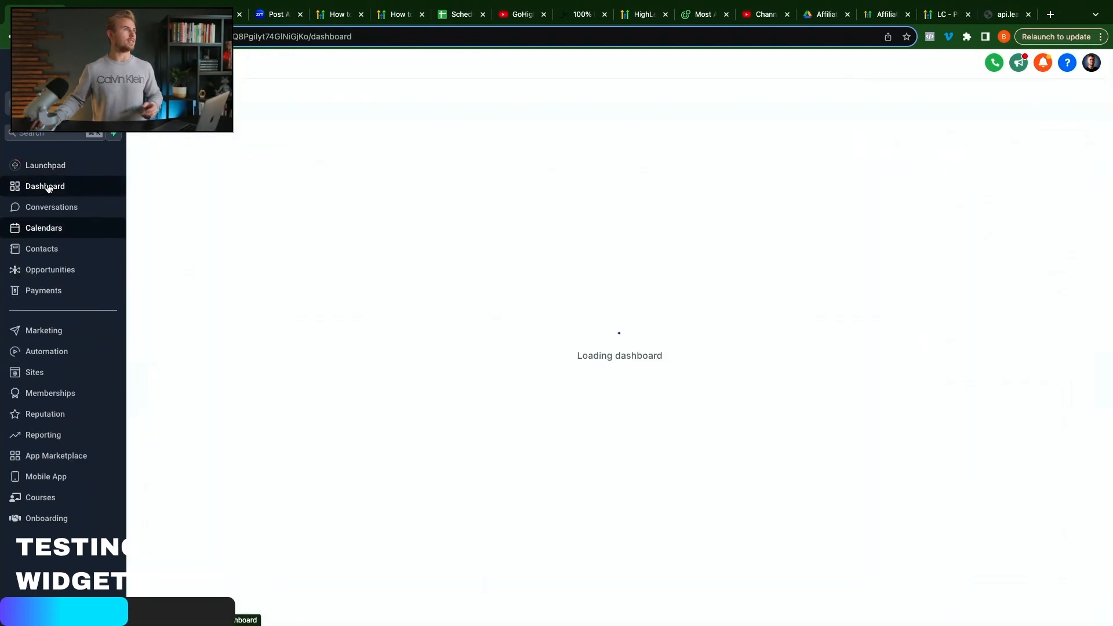